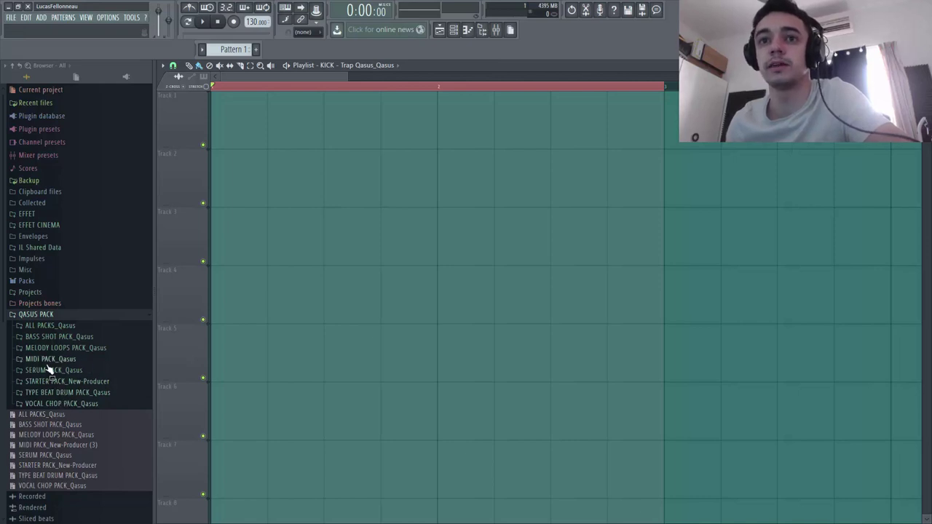
Place the KICK - Trap Qasus_Qasus sample at the start of Track 1 and shorten the clip to one beat.
click(69, 394)
click(66, 415)
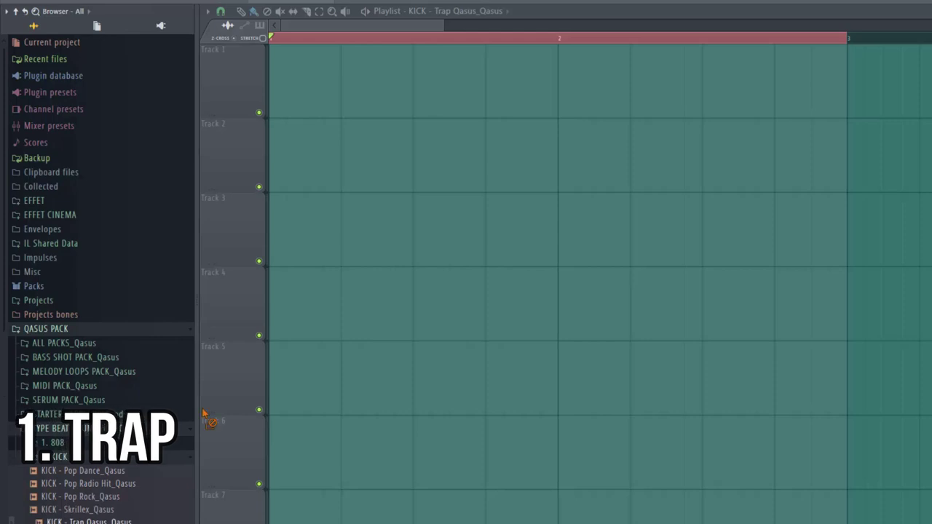
drag(204, 414, 300, 109)
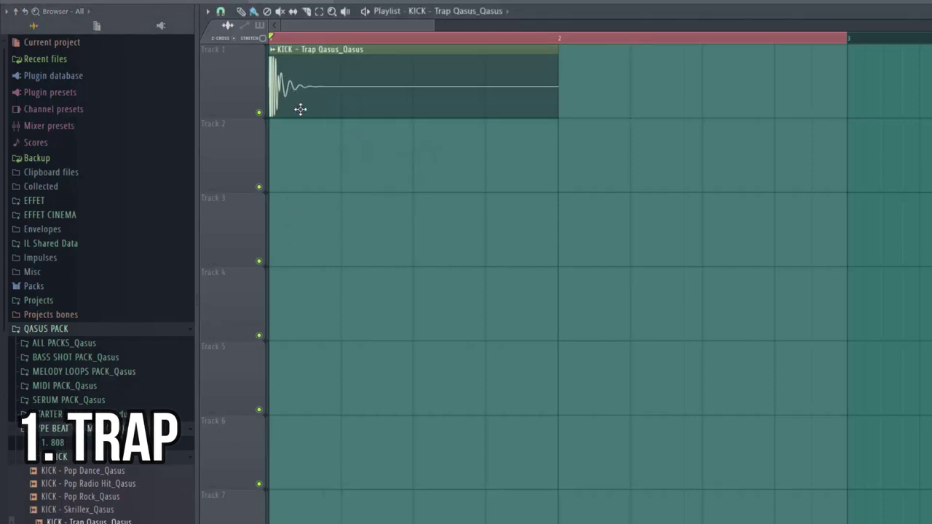
drag(346, 132, 346, 137)
key(b)
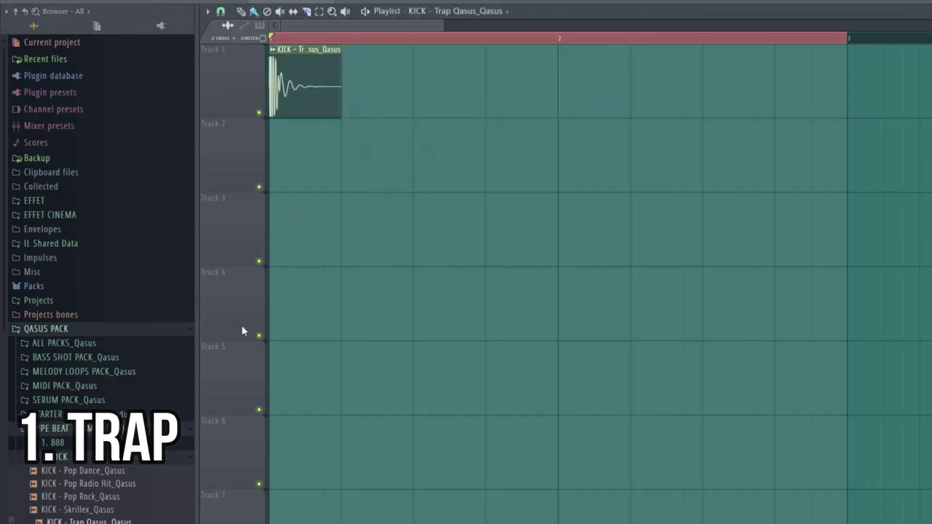
Place the CLAP - Cash_Qasus sample from the drum pack on beat 3 of bar 1 in Track 2.
click(64, 457)
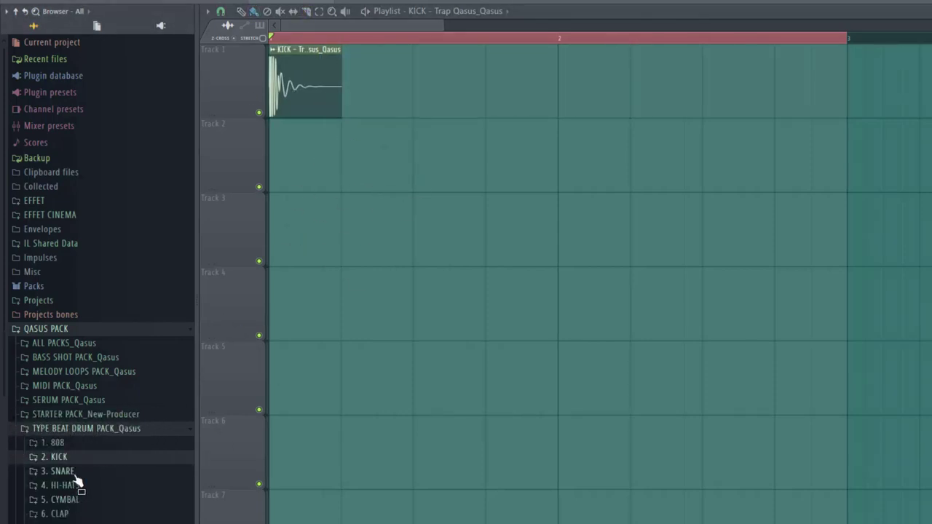
click(64, 514)
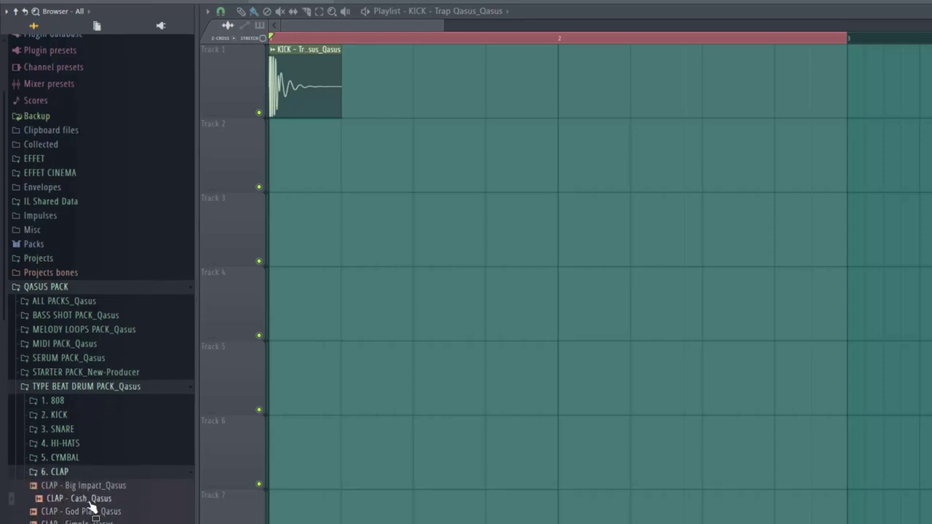
drag(393, 157, 414, 124)
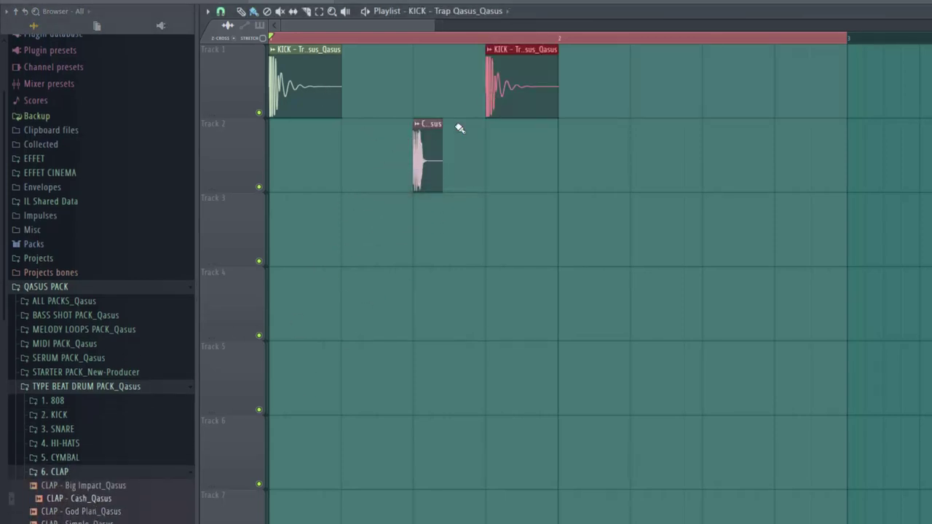
Add bar 2 kicks on Track 1 at beat 2 and half a beat before bar 3, and play the loop.
click(656, 83)
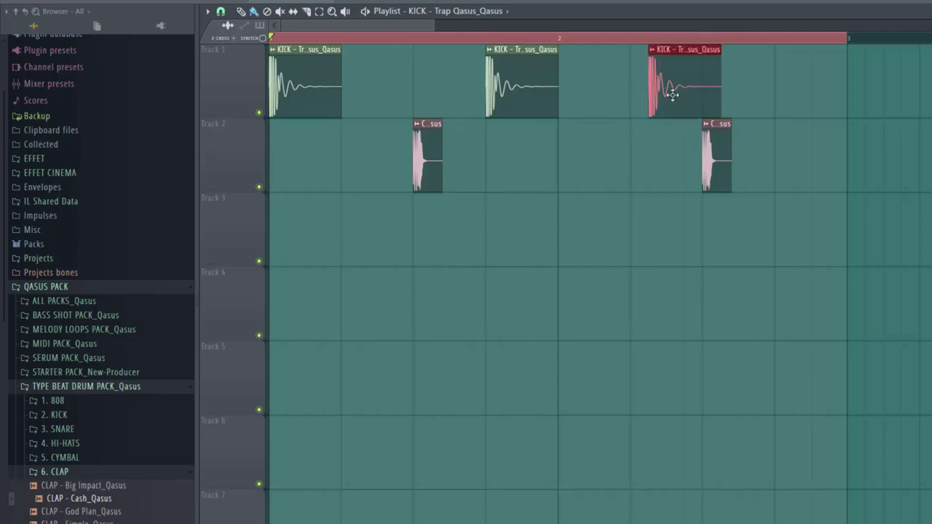
click(809, 76)
key(space)
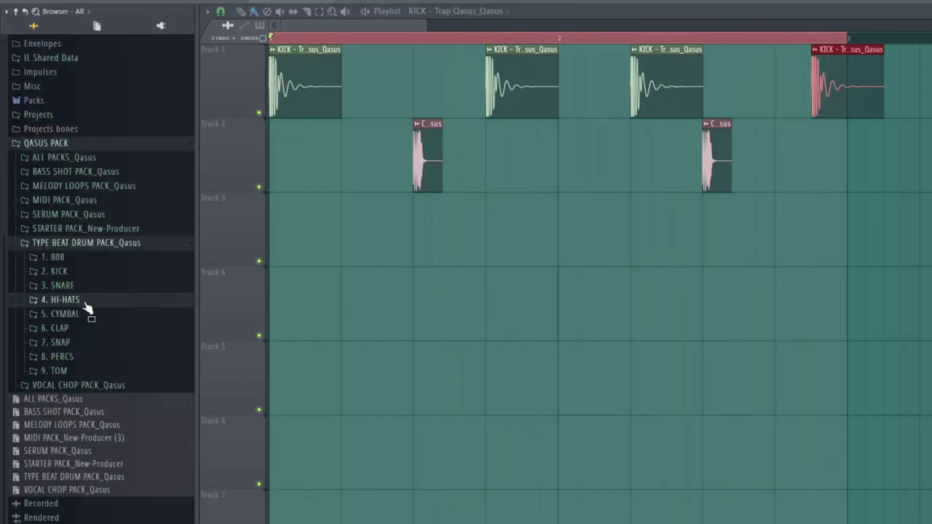
Fill Track 3 with HI HAT - Sick_Qasus, using quarter-beat hits in the first beat and half-beat hits through bar 2, and play it.
click(86, 302)
drag(143, 340, 291, 198)
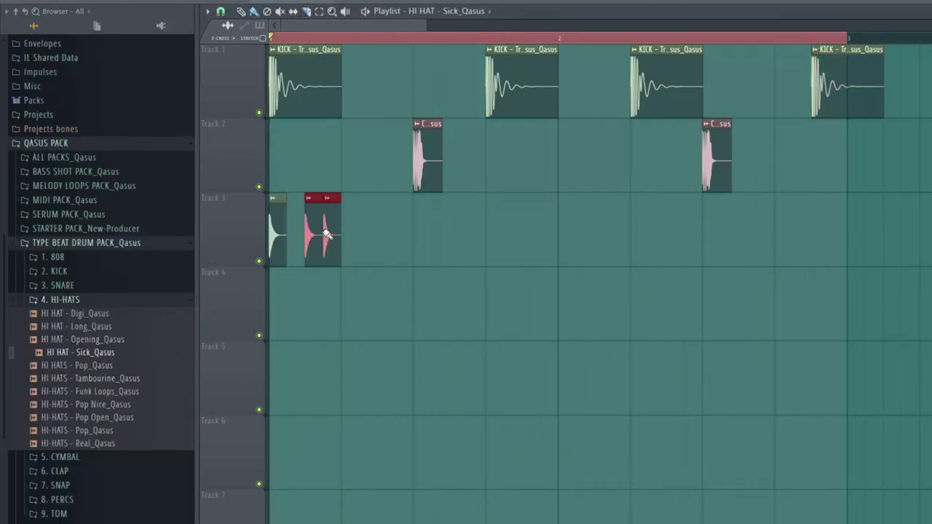
drag(326, 233, 315, 237)
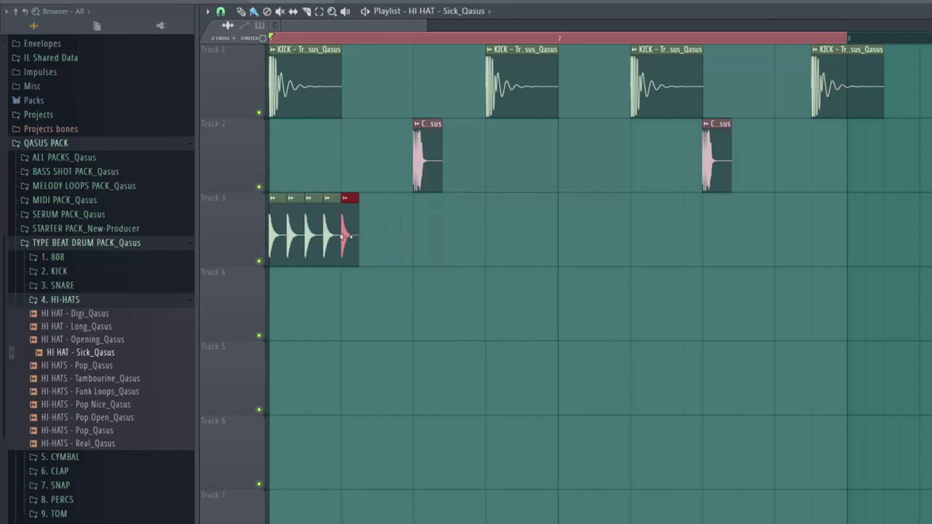
drag(371, 232, 847, 218)
key(space)
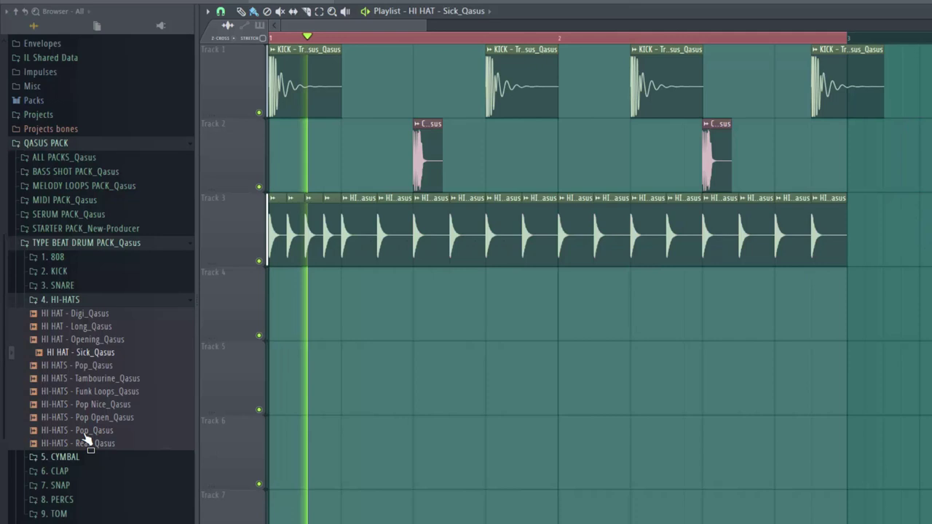
Place SNARE - Trapolic_New-Producer on Track 4 half a beat before and half a beat after the start of bar 2, and play the beat.
click(65, 300)
scroll(110, 327, up, 2)
click(108, 308)
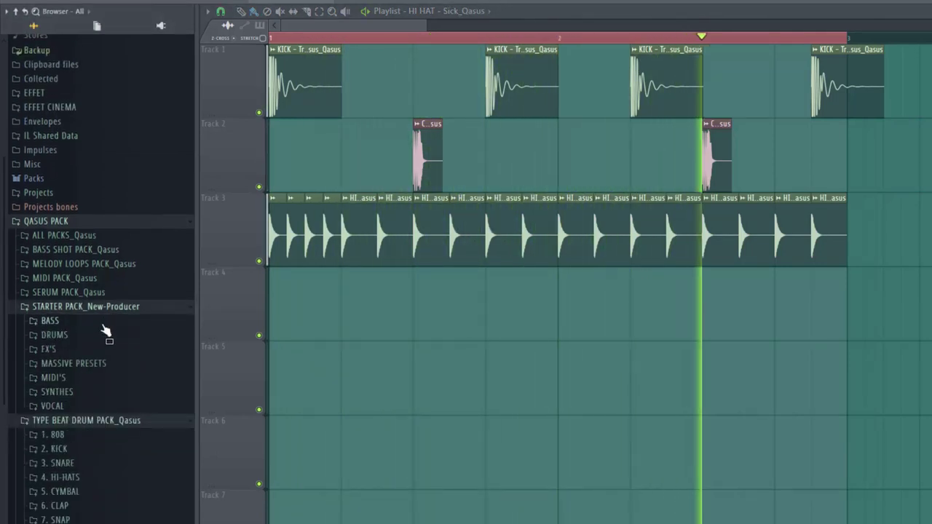
click(77, 337)
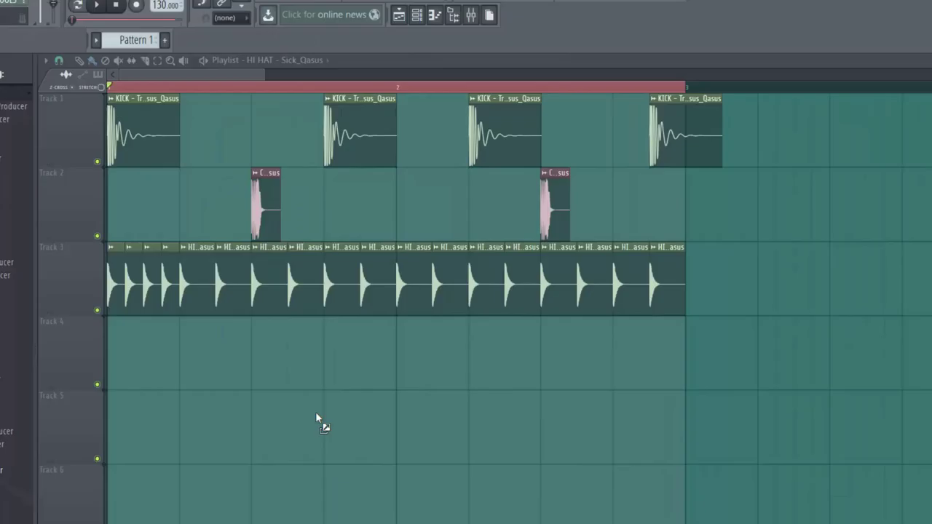
drag(315, 411, 363, 353)
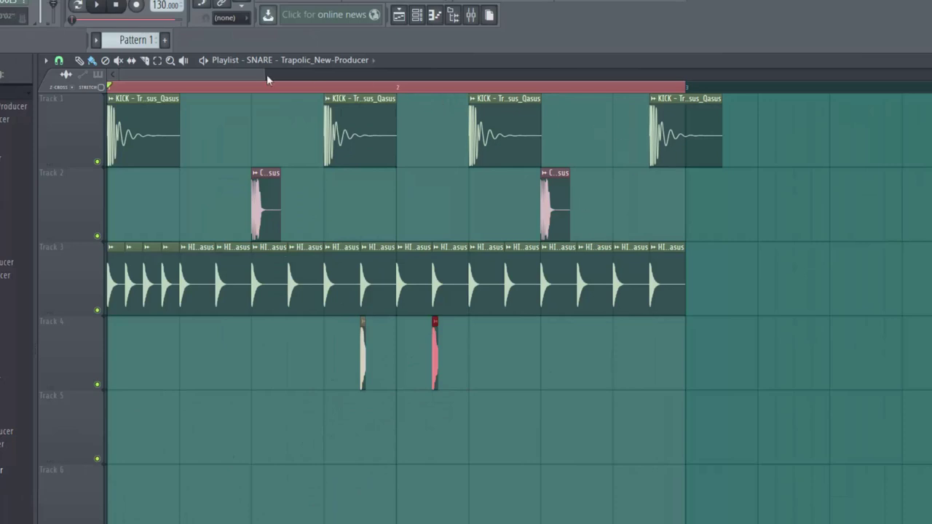
drag(265, 74, 233, 63)
key(space)
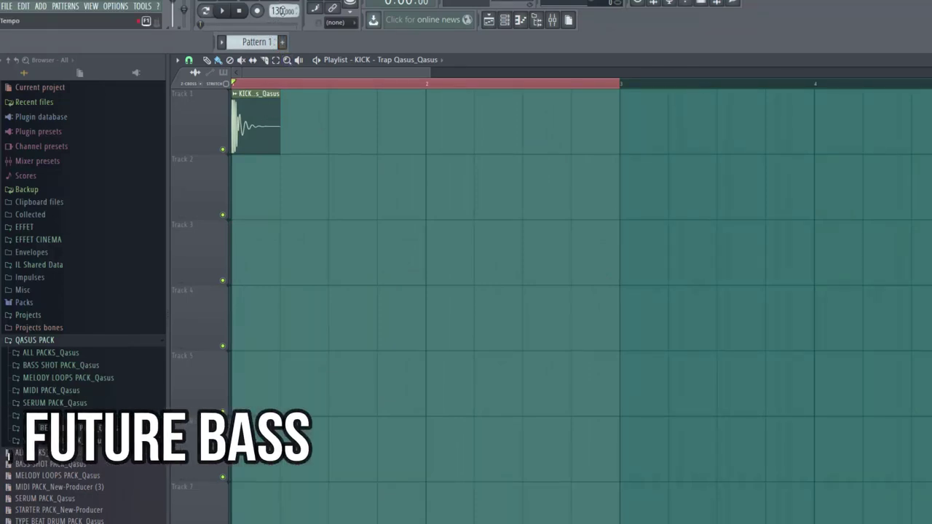
Set the tempo to 150 BPM and place SNARE - Flume_Qasus on beat 3 of bars 1 and 2 in Track 2.
drag(278, 11, 278, 1)
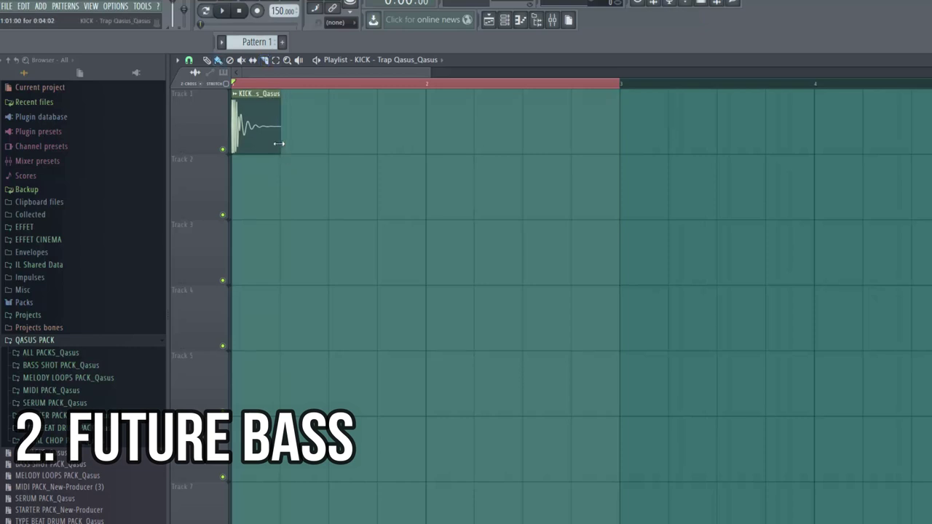
click(70, 429)
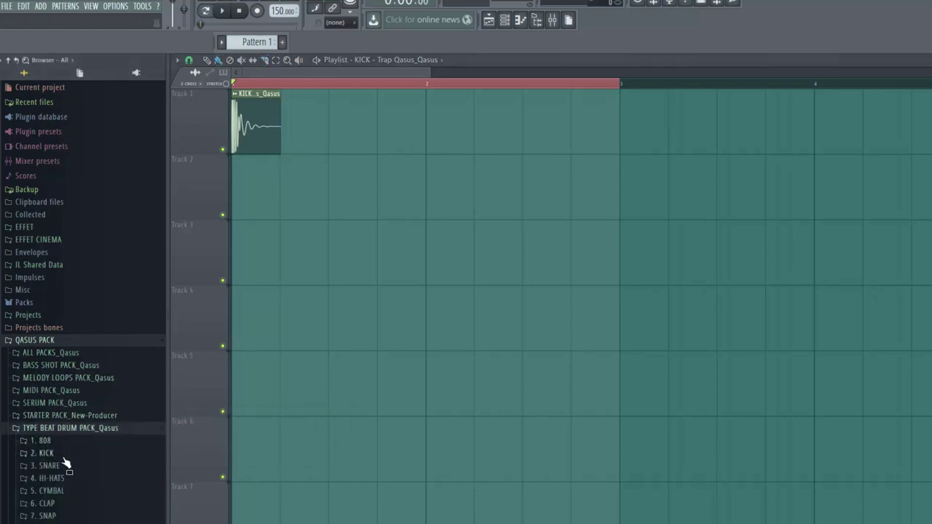
click(57, 466)
drag(67, 456, 332, 190)
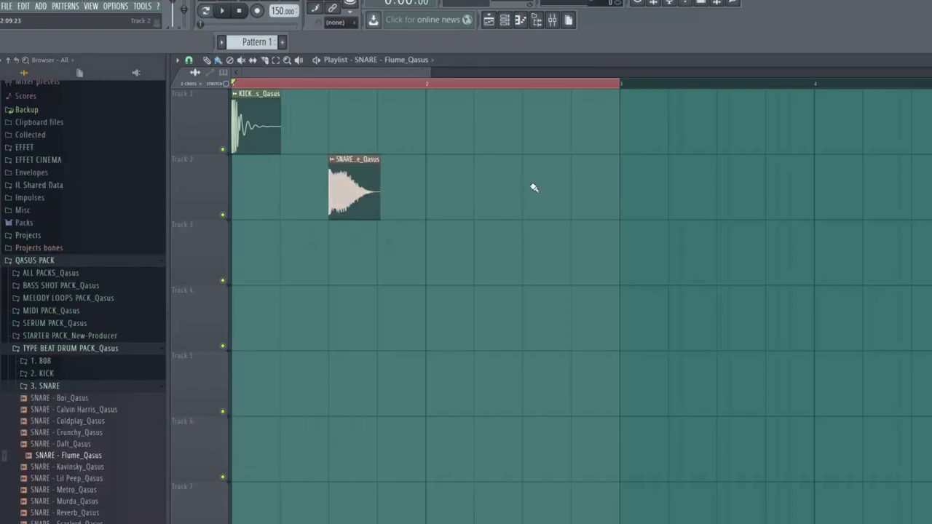
click(534, 188)
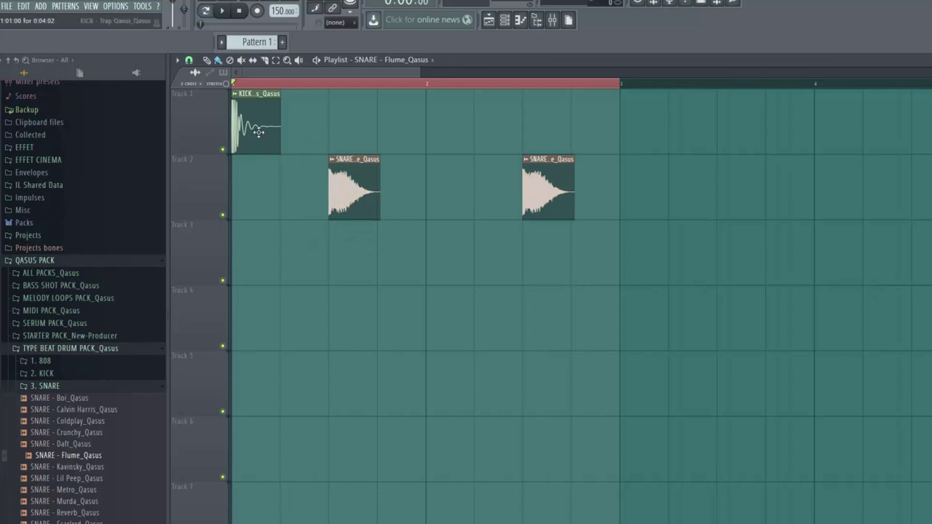
Add a second kick on Track 1 and position it halfway between beats 3 and 4 of bar 1.
click(378, 137)
key(space)
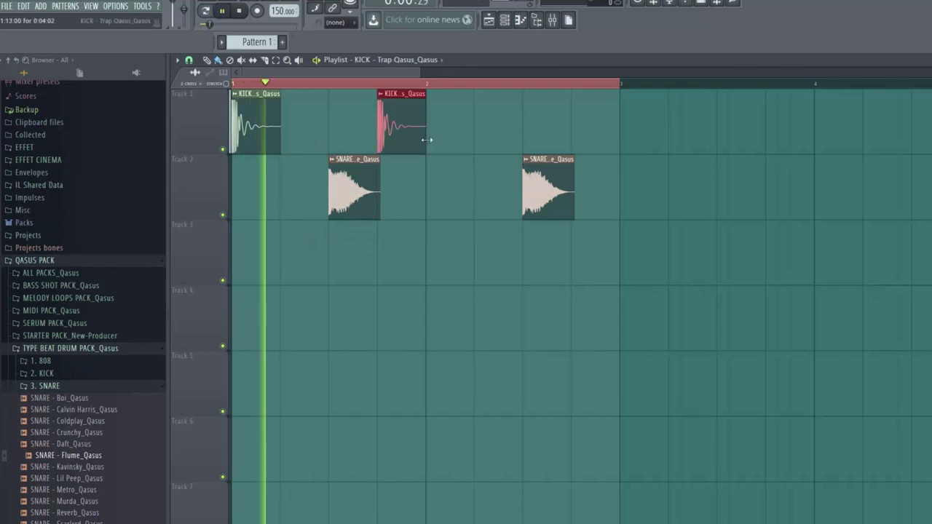
key(space)
drag(403, 138, 378, 148)
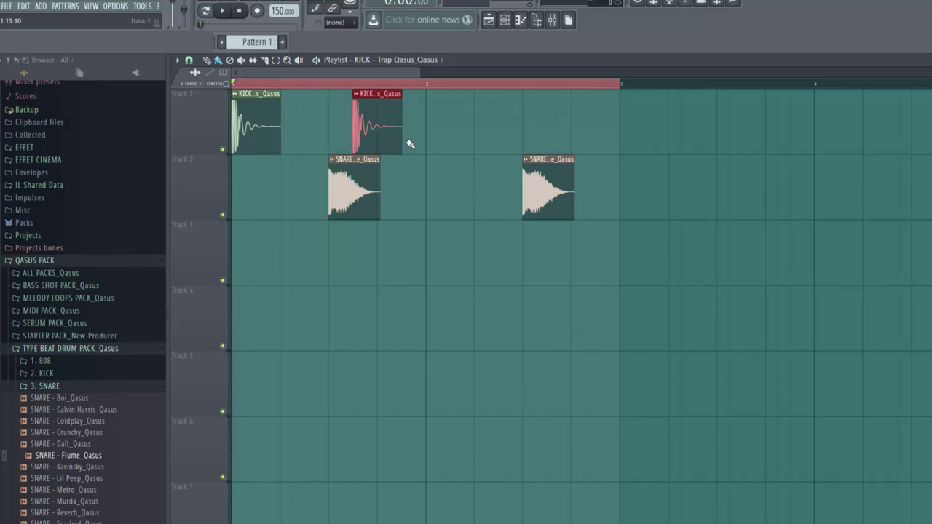
Add kicks on Track 1 half a beat before bar 2 and half a beat before bar 3, and play the loop.
click(431, 139)
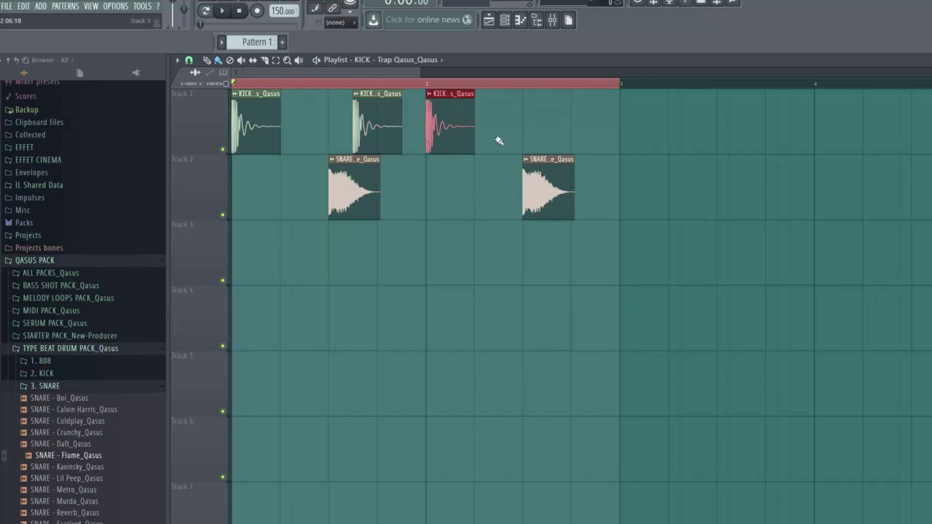
click(598, 140)
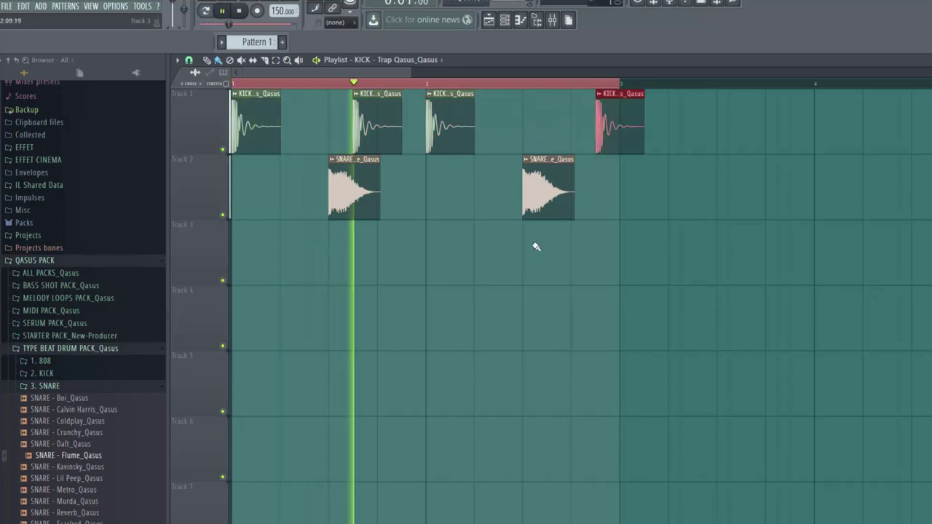
key(space)
drag(434, 146, 410, 145)
key(space)
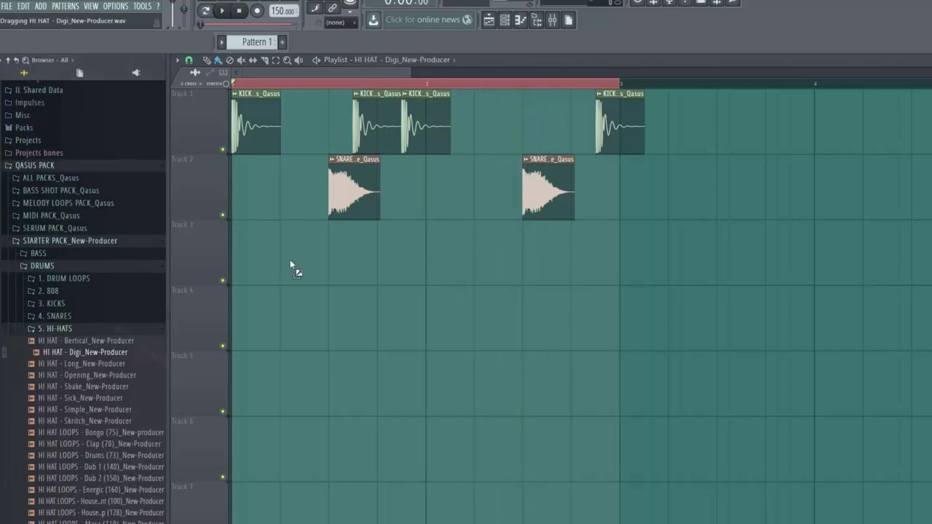
Fill bar 1 of Track 3 with HI HAT - Digi_New-Producer, using four quarter-beat hits followed by half-beat hits.
click(300, 248)
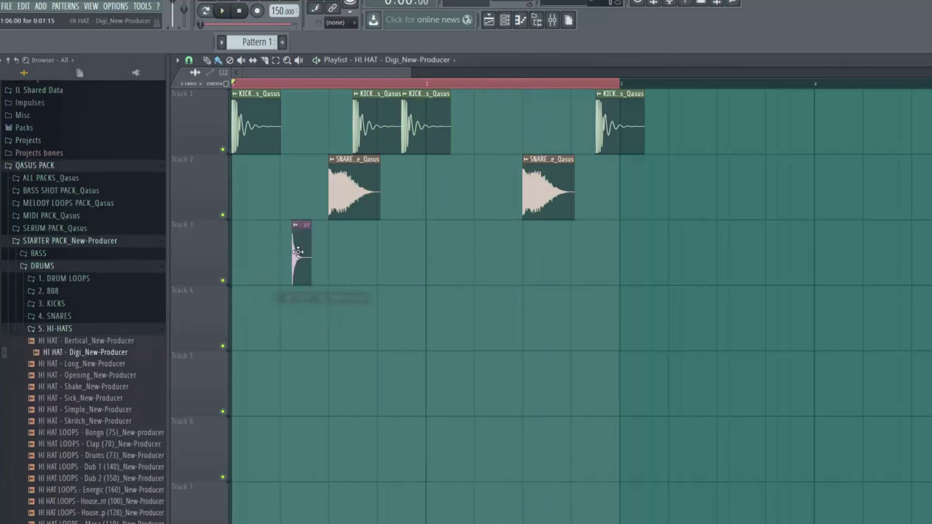
drag(300, 248, 244, 239)
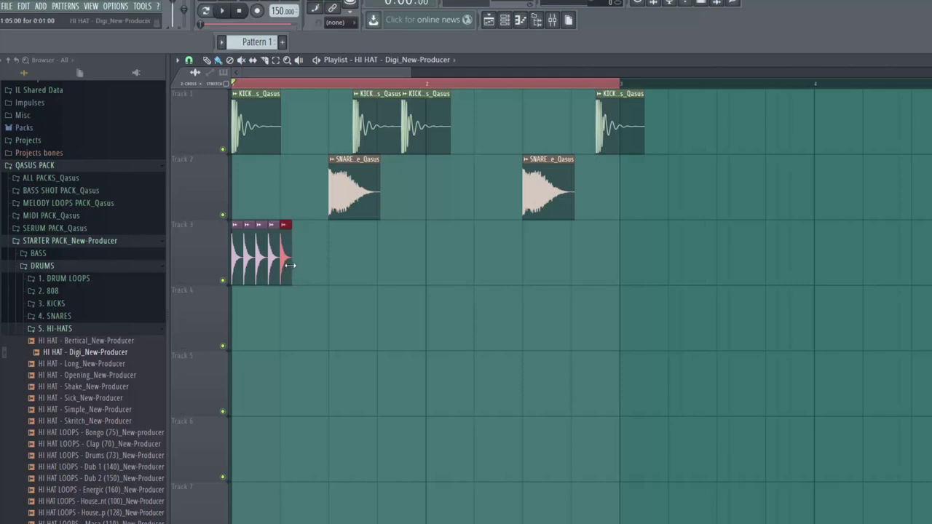
drag(312, 268, 297, 264)
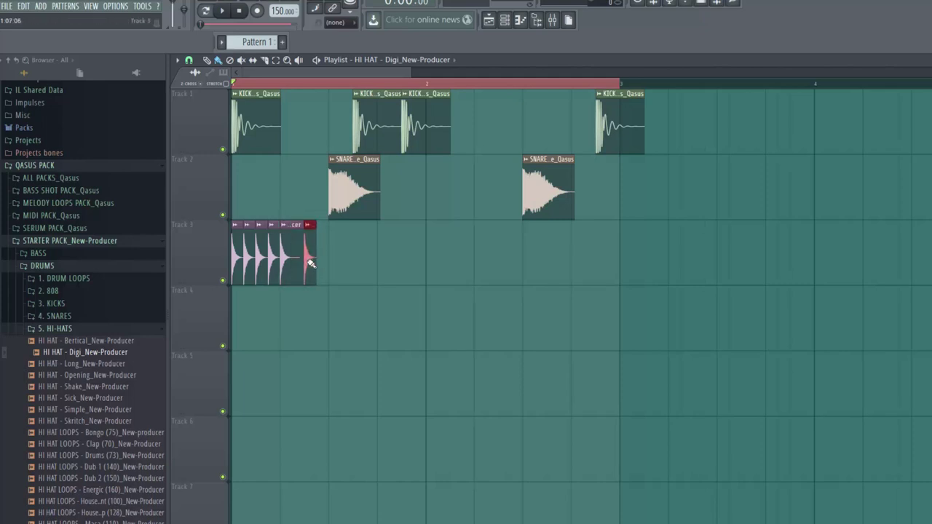
drag(311, 267, 400, 259)
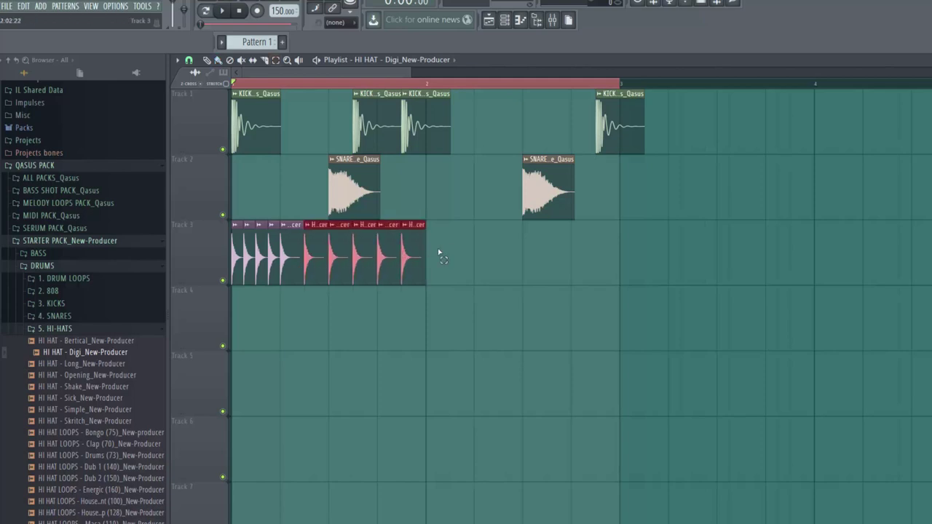
Duplicate the bar 1 hi-hat pattern into bar 2, reset the loop range to bars 1 and 2, and play it.
key(ctrl+b)
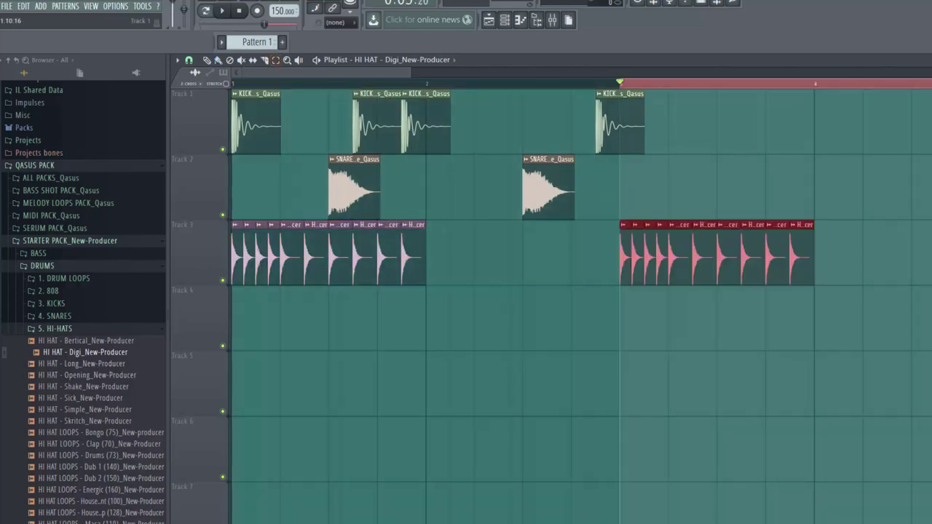
drag(808, 249, 614, 252)
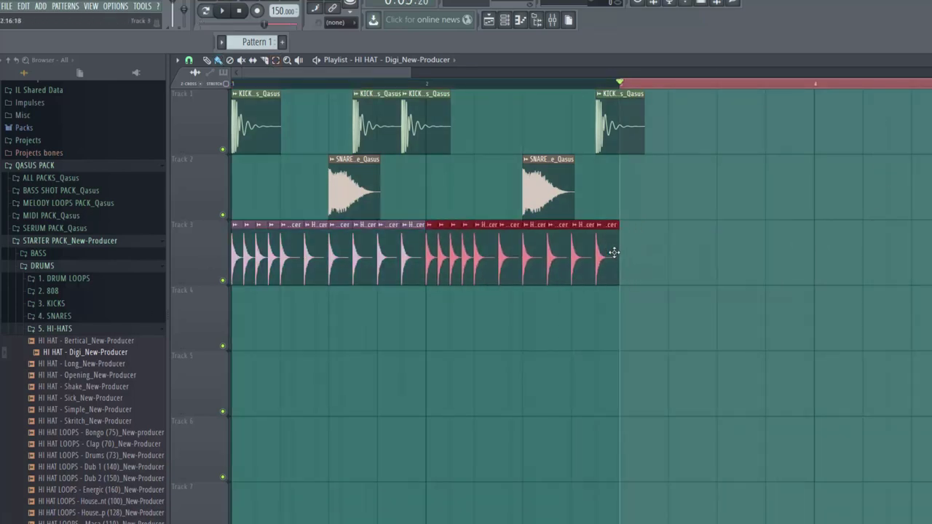
drag(507, 83, 233, 84)
drag(931, 83, 622, 126)
key(space)
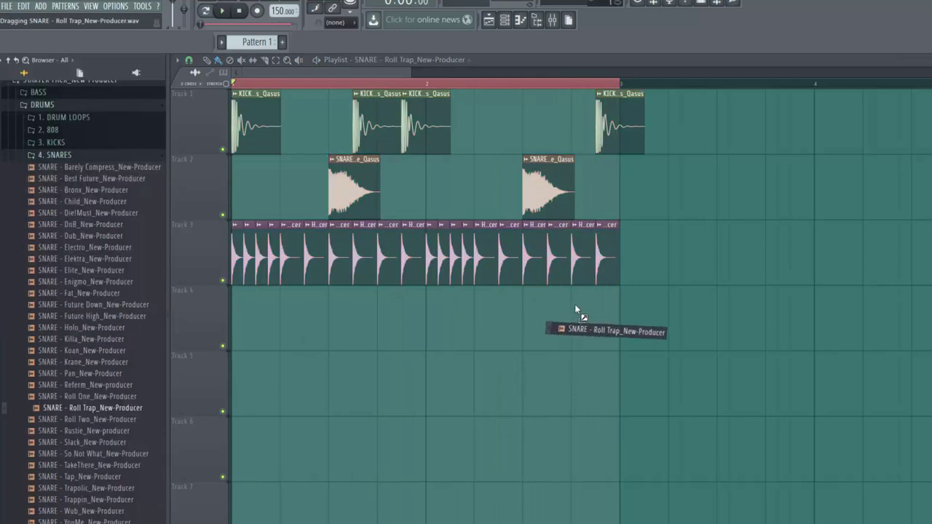
Build a SNARE - Roll Trap_New-Producer roll on Track 4 over the last beat of bar 2, halving and doubling the first and third quarter-beat hits.
drag(574, 303, 583, 295)
key(c)
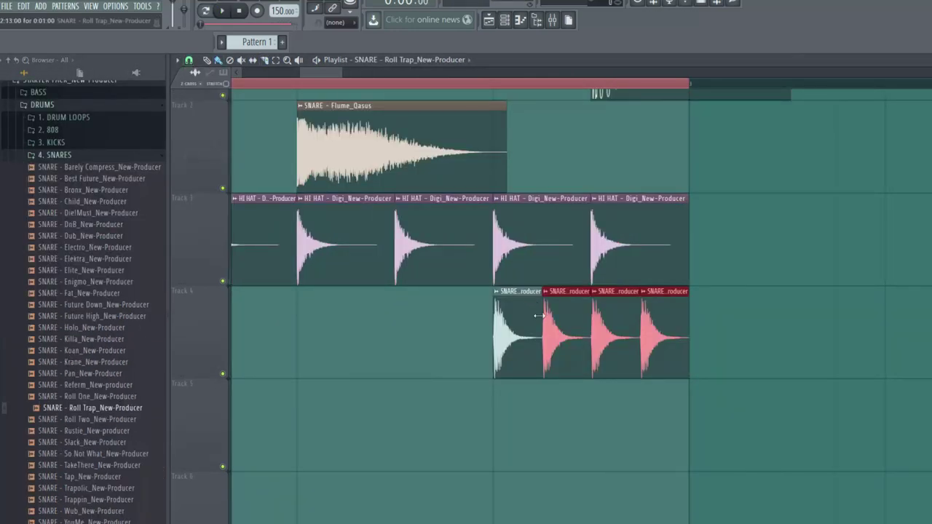
drag(540, 316, 518, 328)
click(531, 328)
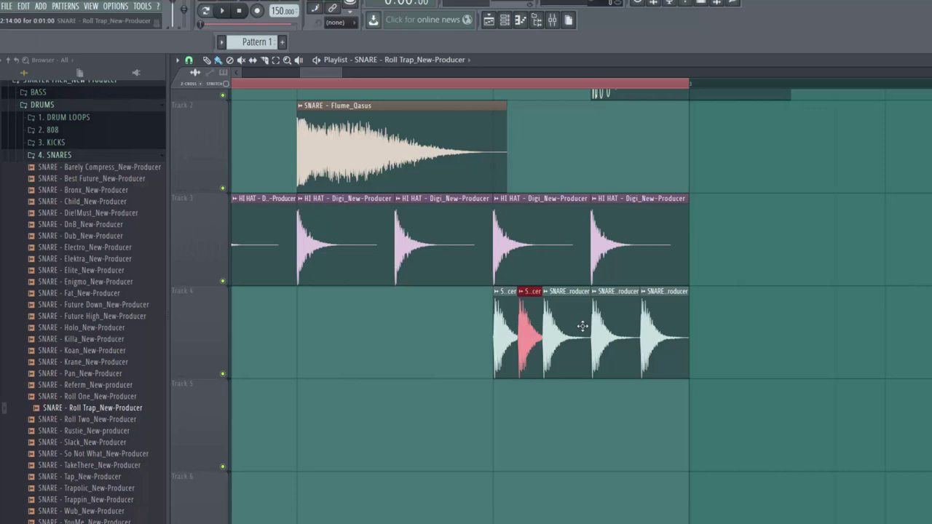
drag(635, 315, 615, 327)
click(628, 326)
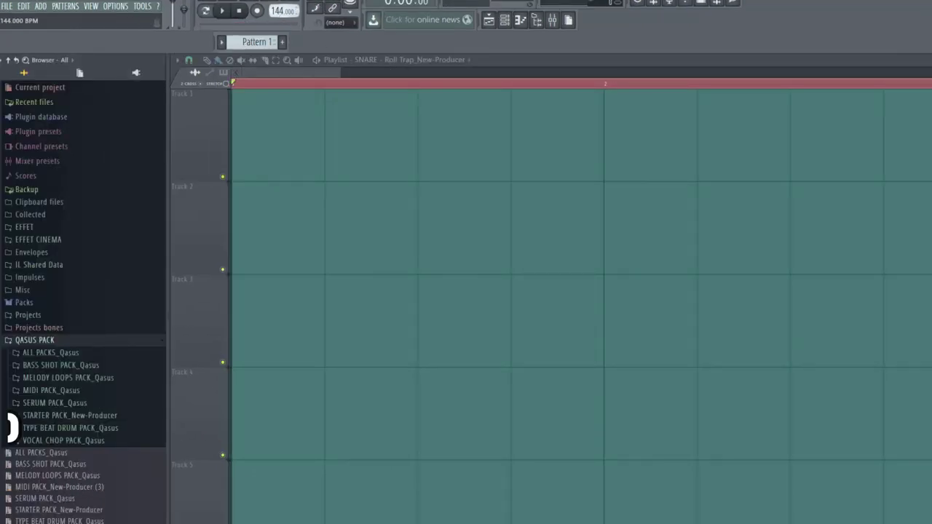
Set the tempo to 140 BPM for the dubstep beat.
drag(279, 11, 278, 20)
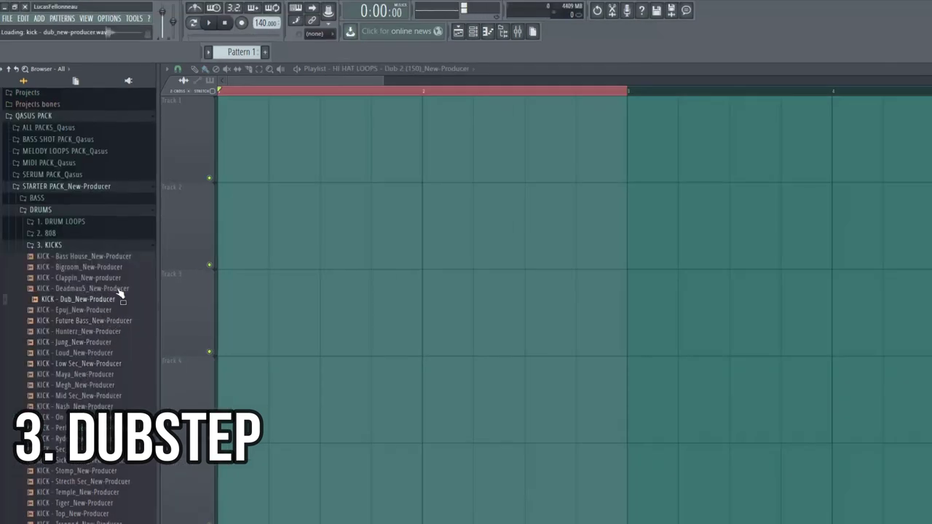
Place KICK - Dub_New-Producer on Track 1 at the start of bars 1 and 2 and on the last half-beat of bar 2.
drag(121, 293, 226, 175)
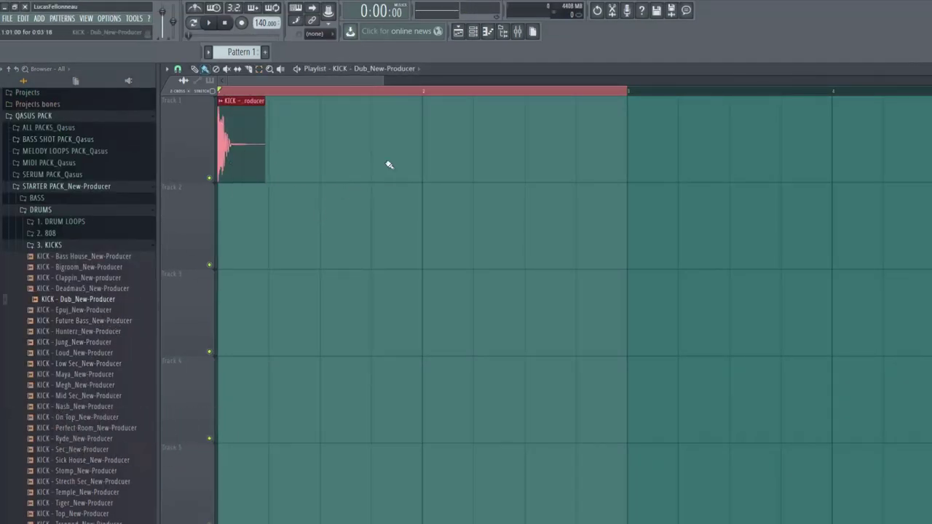
click(424, 166)
click(605, 131)
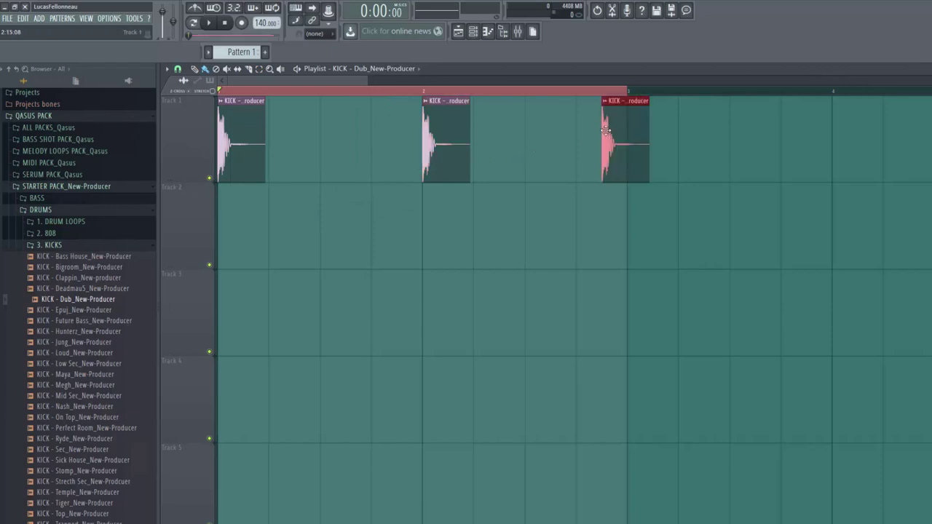
Place SNARE - Elite_New-Producer on Track 2 at beat 3 of bars 1 and 2.
click(58, 246)
click(62, 257)
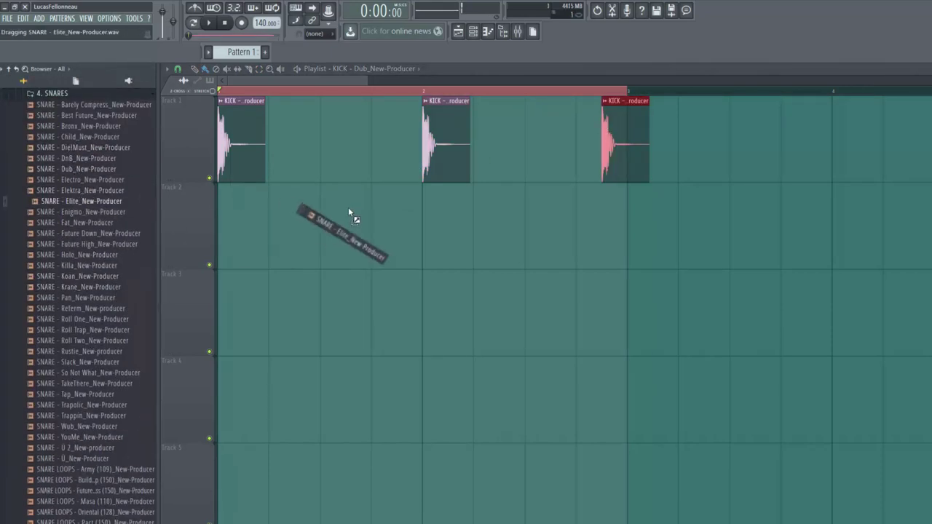
drag(349, 211, 325, 244)
click(531, 219)
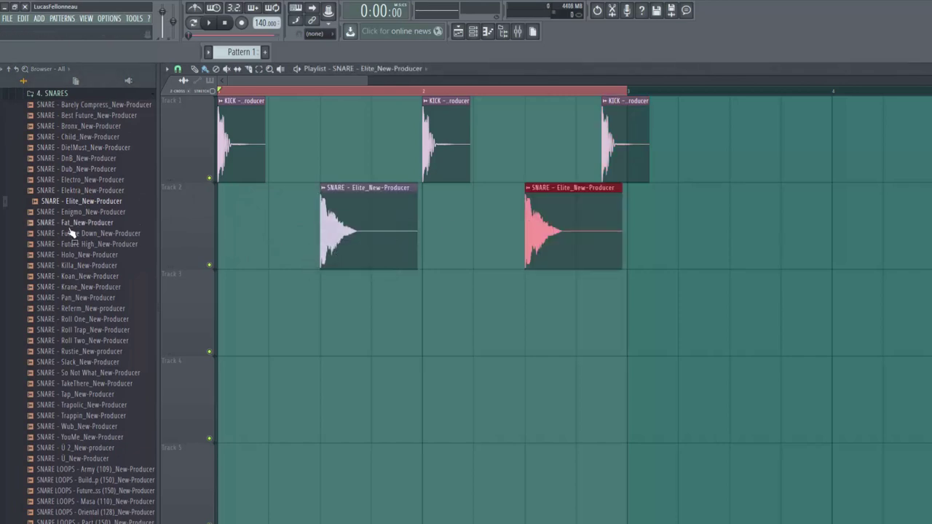
Add HI HAT LOOPS - Dub 2 (150)_New-Producer to Track 3 from bar 1, cut it to two bars, and play the beat.
click(64, 98)
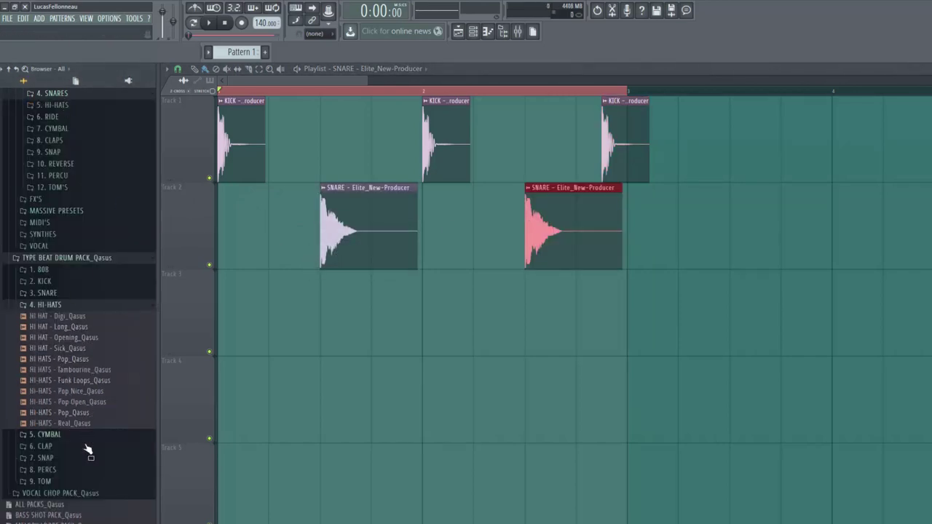
scroll(76, 175, up, 5)
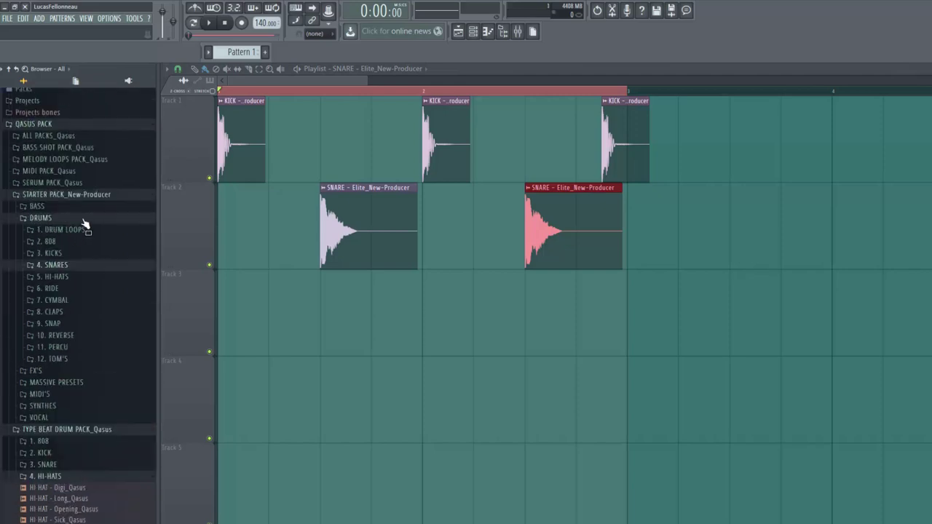
click(58, 298)
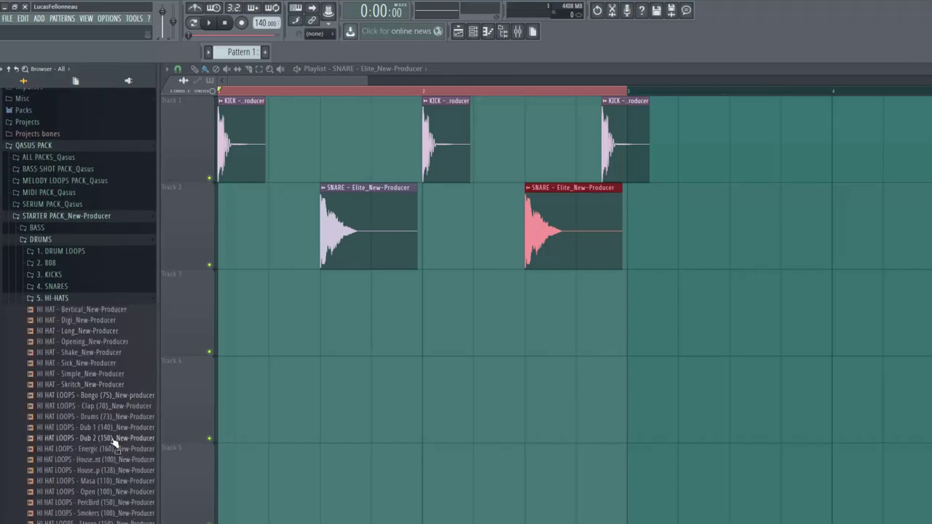
drag(368, 327, 370, 326)
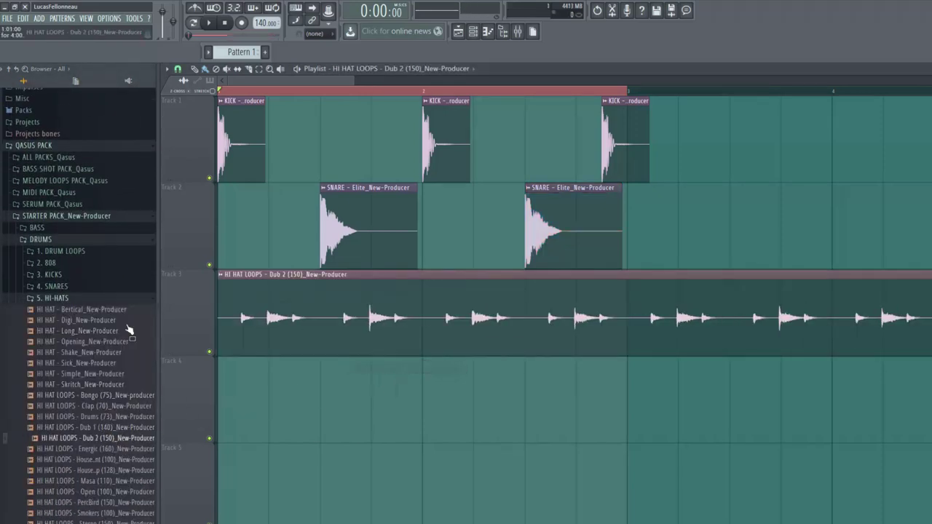
right_click(649, 324)
key(space)
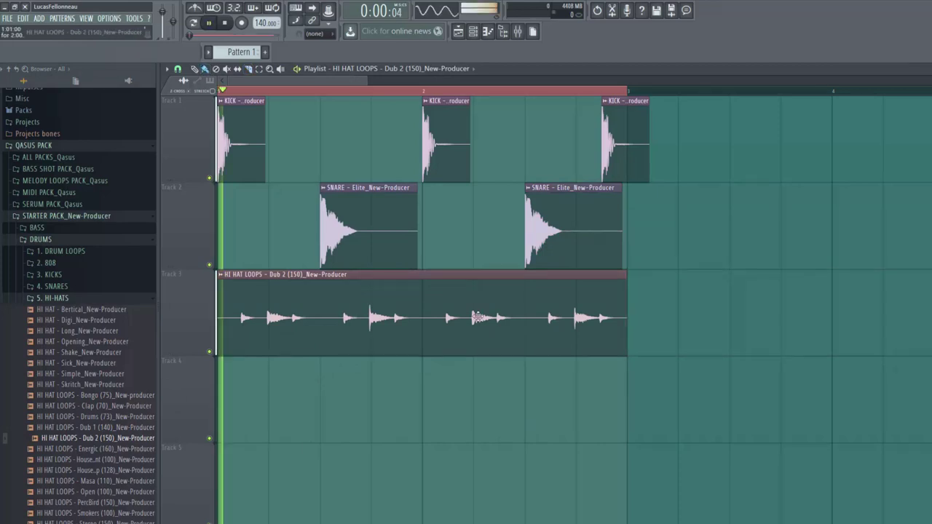
Place TOM - Prison_New-Producer on Track 4 at the last beat of bar 2, cut it off at bar 3, and play the beat.
click(86, 300)
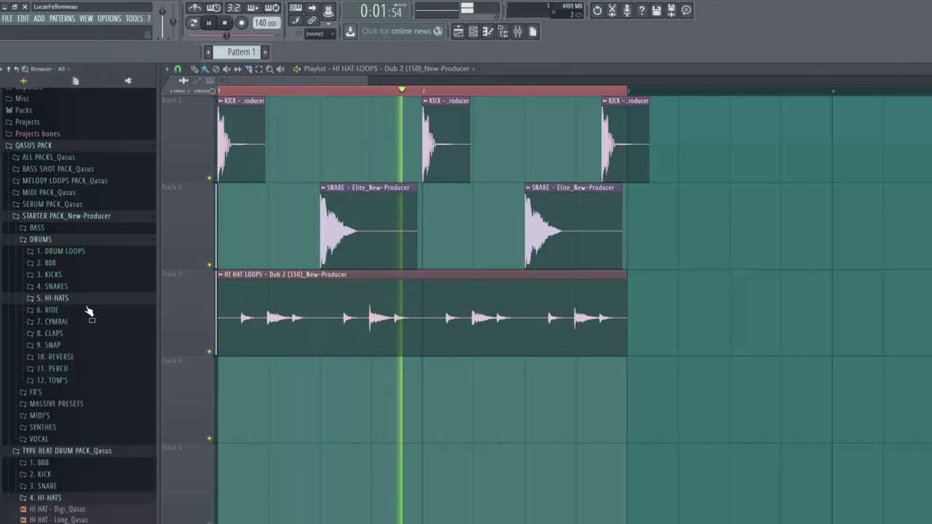
click(66, 382)
key(space)
drag(80, 449, 611, 380)
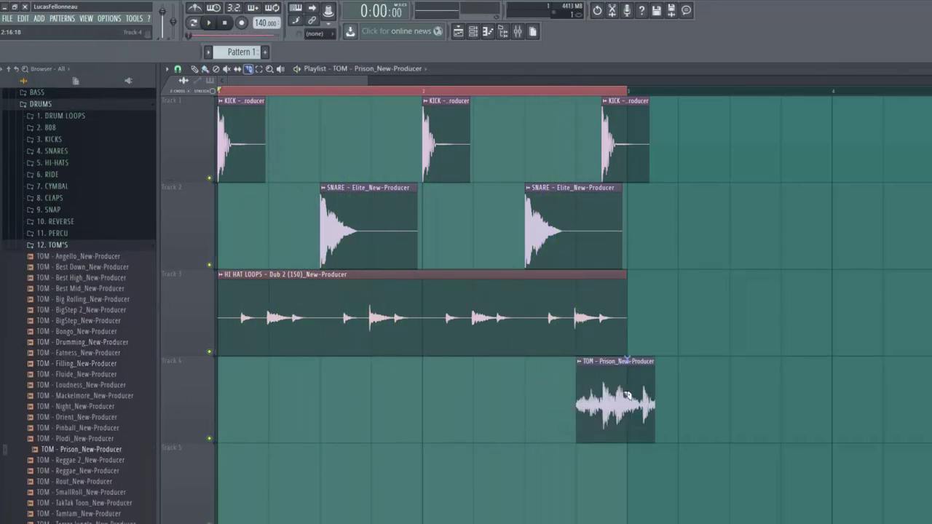
right_click(647, 402)
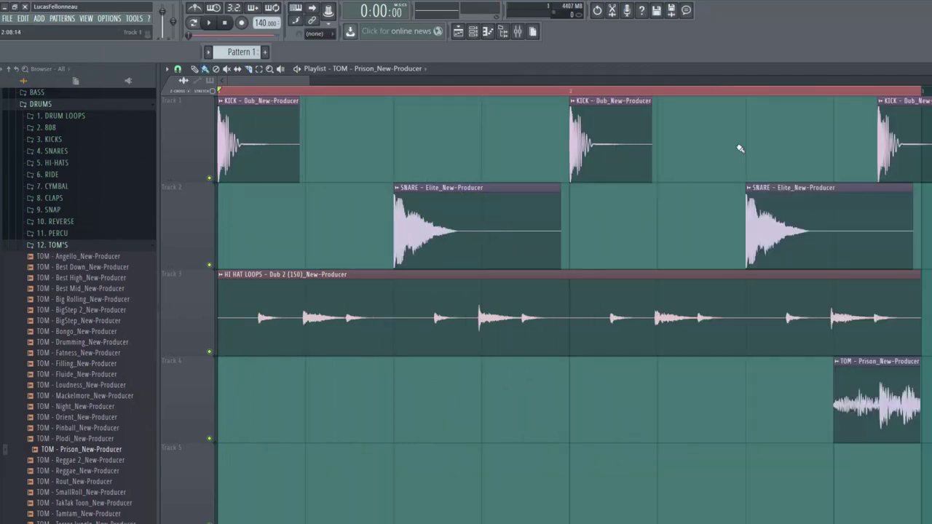
key(space)
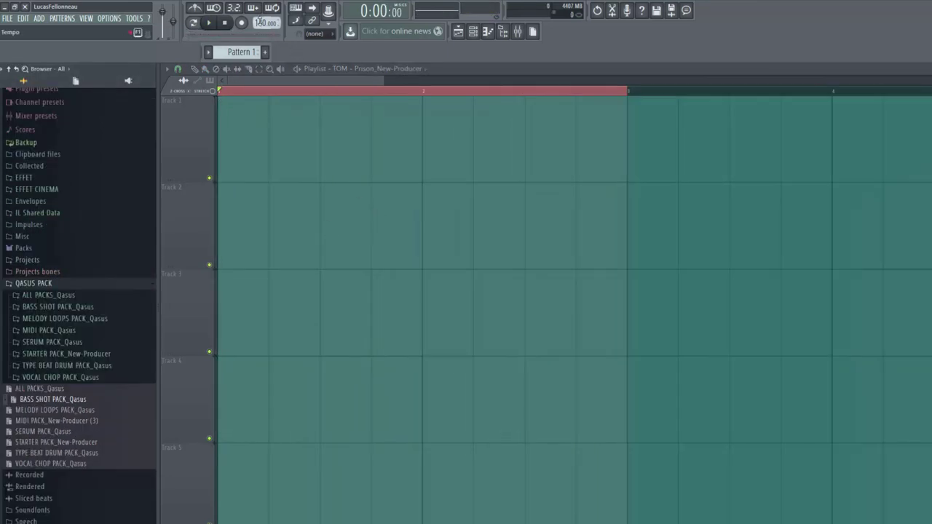
Set the tempo to 128 BPM for the house beat and restretch all channels.
drag(261, 22, 261, 19)
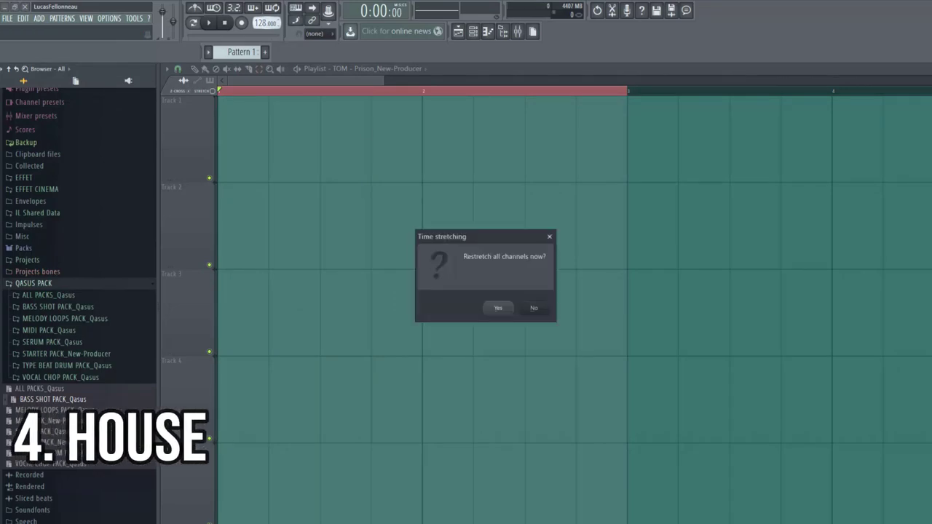
click(510, 308)
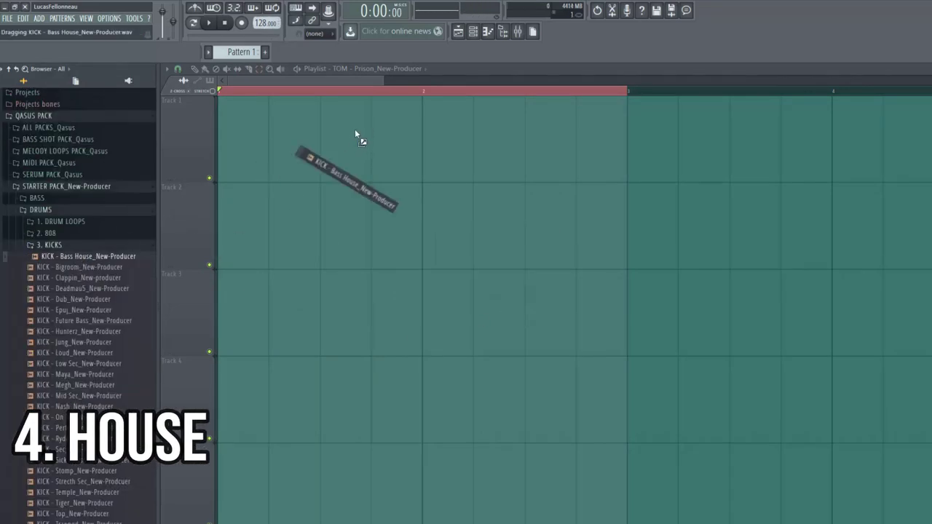
Fill bars 1 and 2 of Track 1 with KICK - Bass House_New-Producer on every beat and play it.
drag(356, 132, 203, 145)
mouse_move(274, 153)
mouse_down()
mouse_move(656, 154)
mouse_move(612, 154)
mouse_up()
key(space)
Add SNARE - Daft_Qasus from the TYPE BEAT DRUM PACK to Track 2 at the start of bar 1.
click(100, 246)
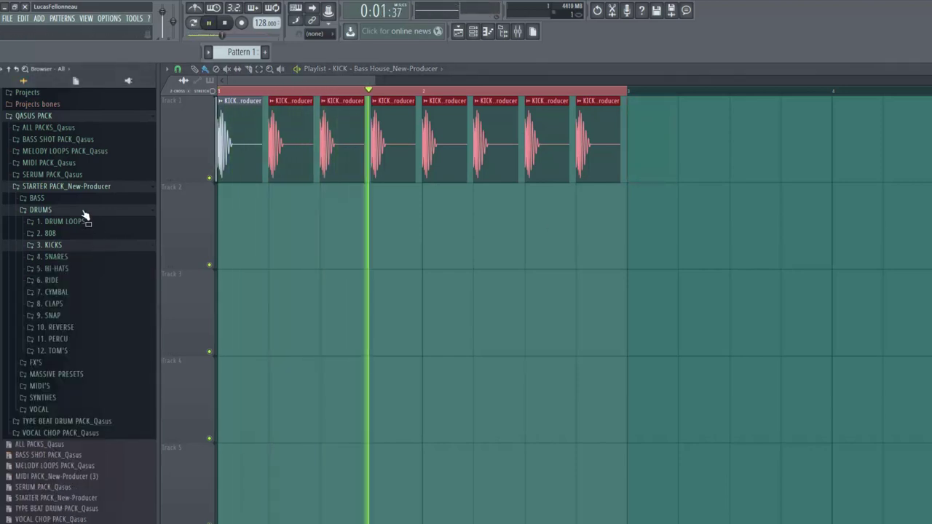
click(66, 421)
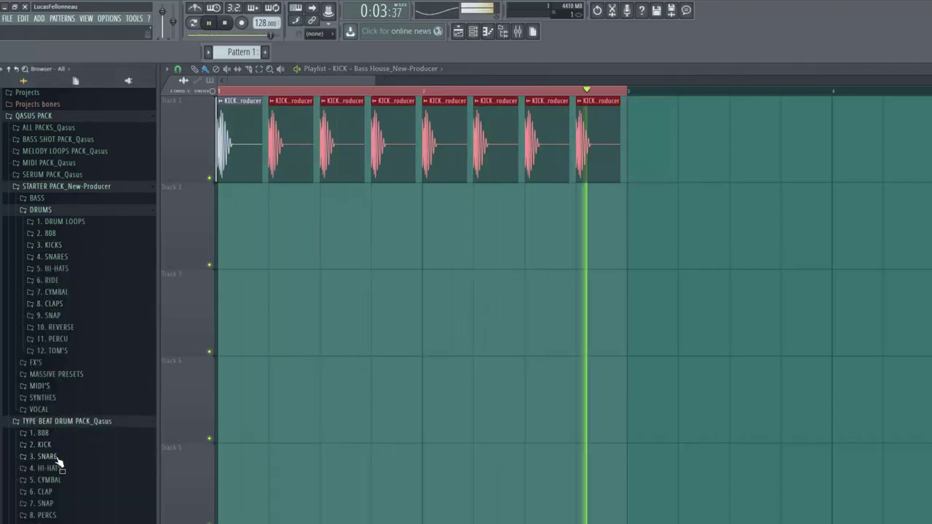
click(53, 457)
drag(75, 366, 253, 233)
Trim the silent lead-in of the Track 2 snare clip, align its hit with the second kick, and play the result.
drag(346, 138, 199, 268)
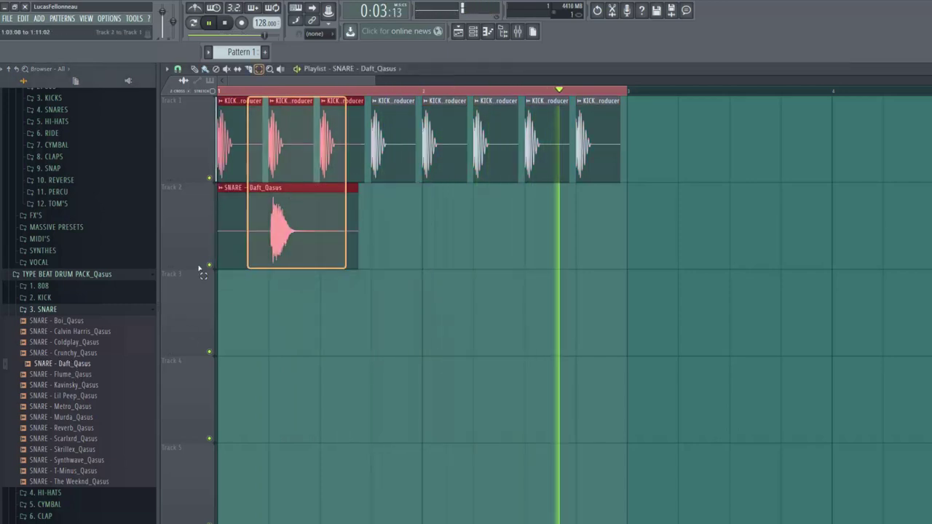
ctrl+click(343, 252)
drag(248, 171, 309, 226)
key(space)
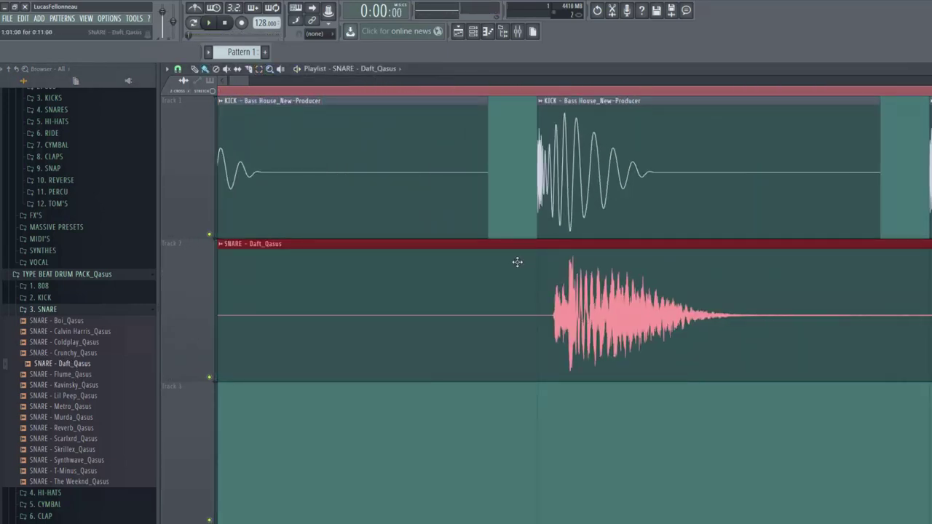
drag(497, 253, 498, 341)
right_click(441, 313)
drag(600, 308, 573, 308)
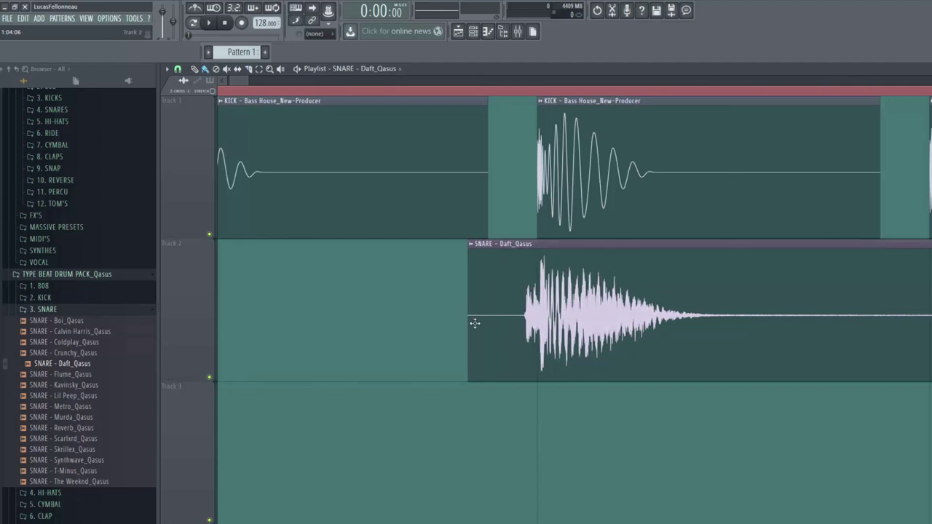
drag(465, 321, 439, 333)
key(space)
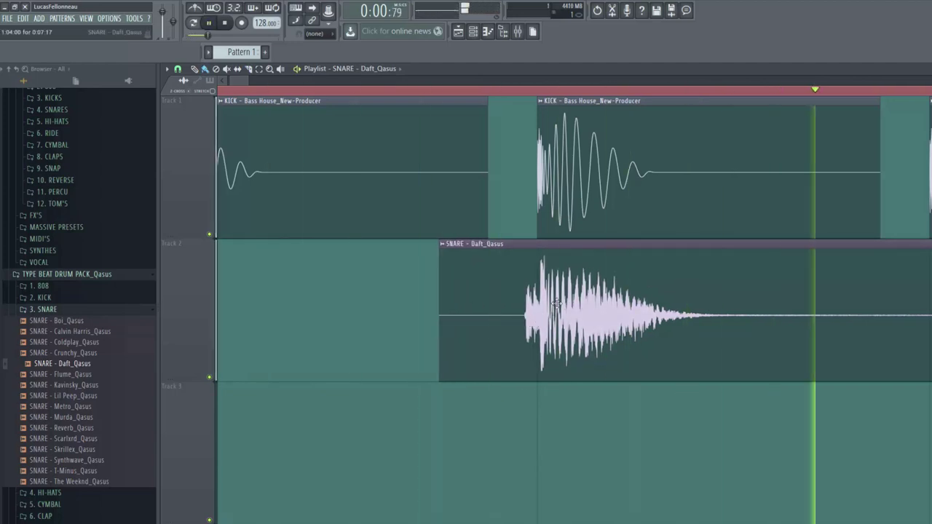
Repeat the trimmed snare every two beats through bar 2 for four hits in total, and check the playback.
scroll(423, 258, down, 3)
key(space)
click(493, 252)
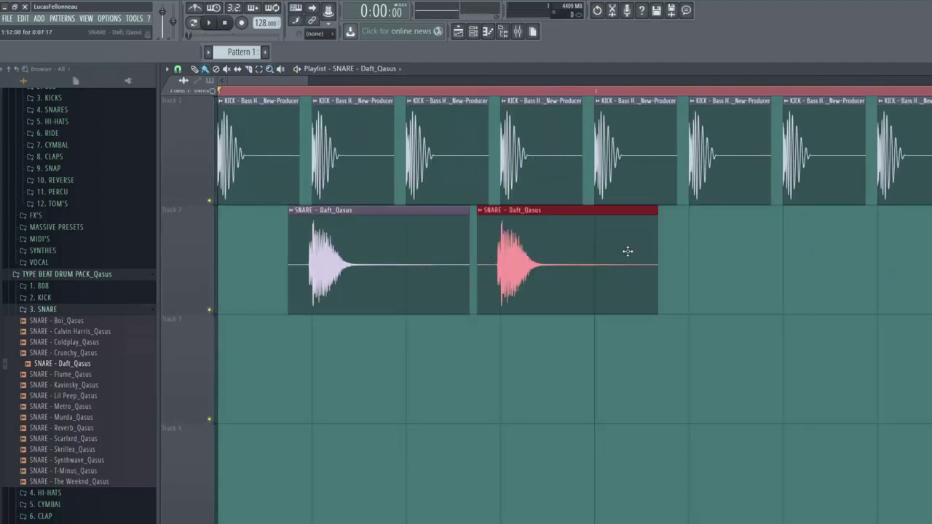
click(679, 240)
click(851, 248)
scroll(853, 231, down, 2)
key(space)
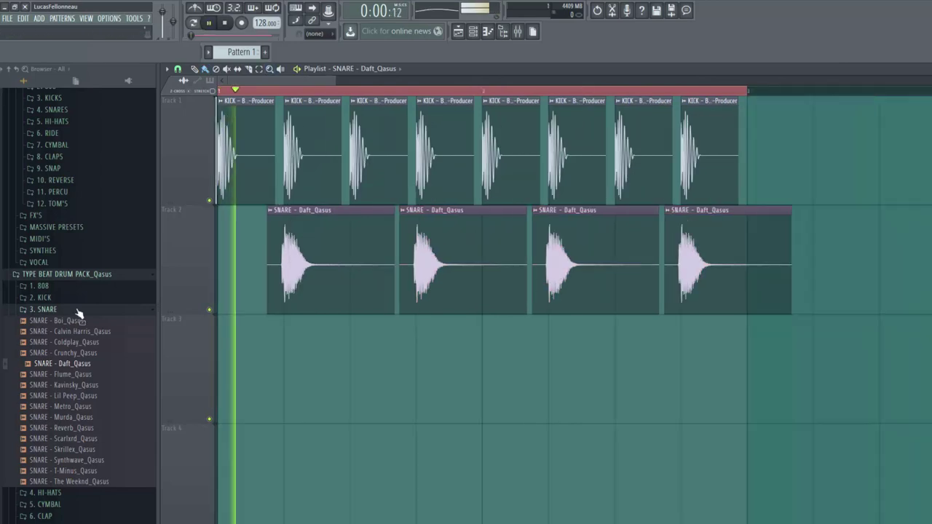
key(space)
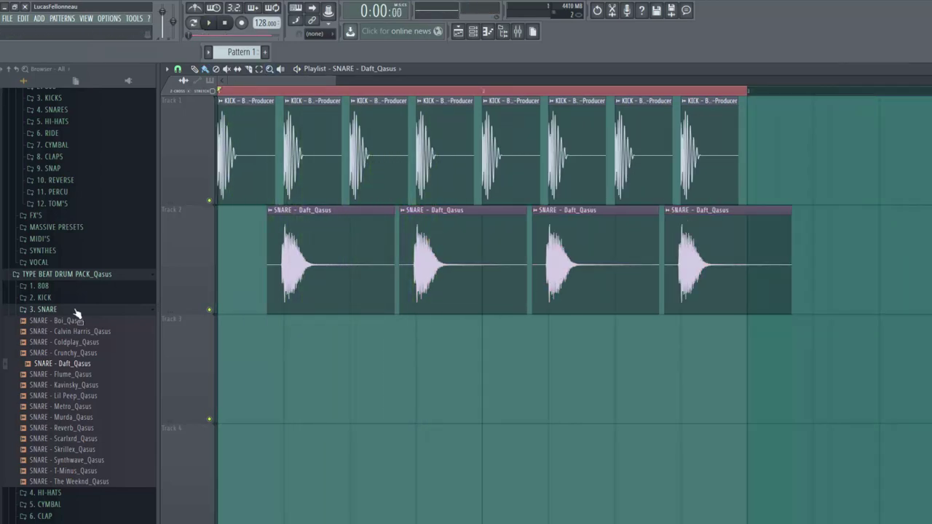
Place HI HAT LOOPS - Houseloop (128)_New-Producer on Track 3 in bars 1 and 2, trimming the loop to one bar, and play the beat.
click(77, 310)
click(112, 422)
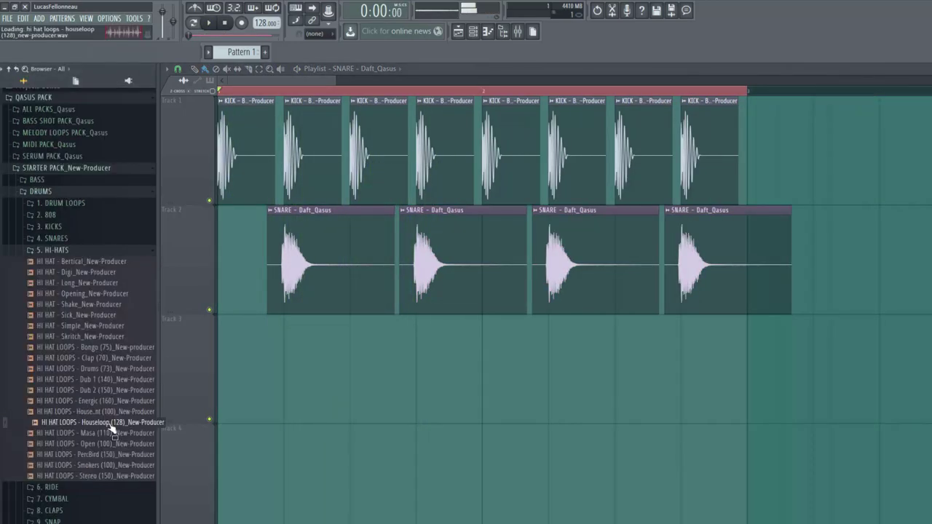
drag(112, 430, 222, 371)
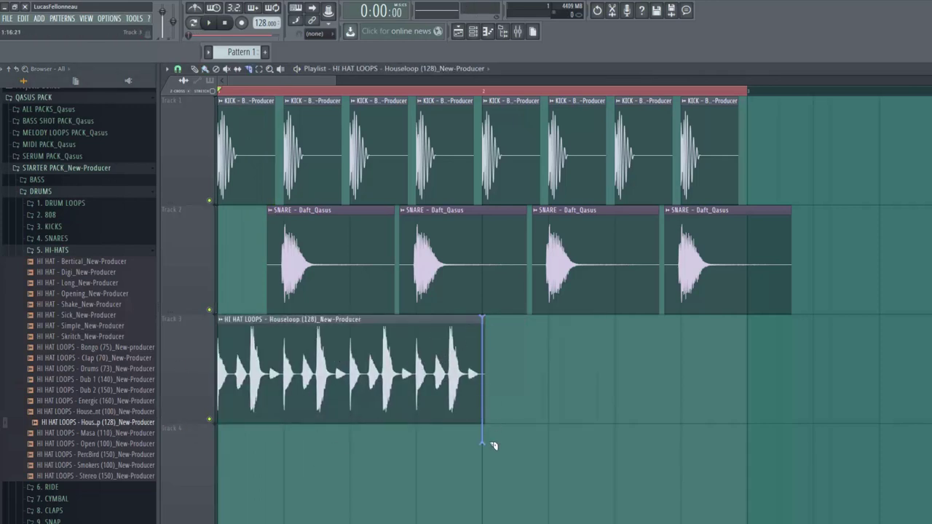
click(487, 385)
key(space)
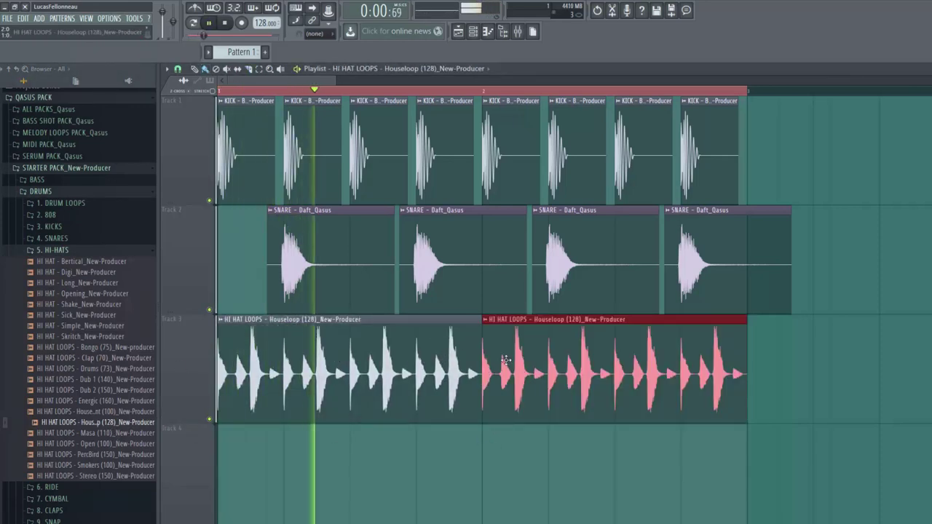
double_click(507, 360)
click(489, 156)
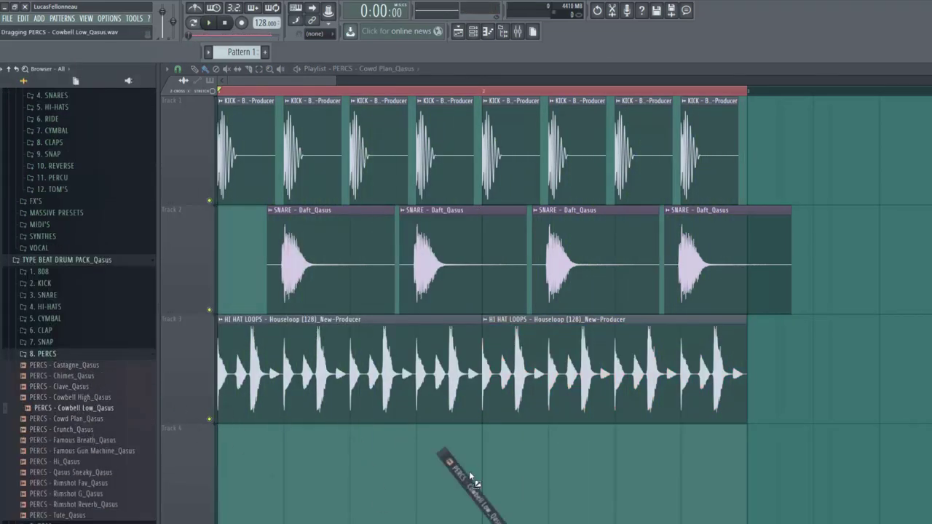
Place PERCS - Cowbell Low_Qasus on Track 4 at the last half-beat of bars 1 and 2 and play the beat.
mouse_move(460, 467)
mouse_down()
mouse_move(489, 456)
mouse_move(471, 456)
mouse_up()
click(731, 447)
key(space)
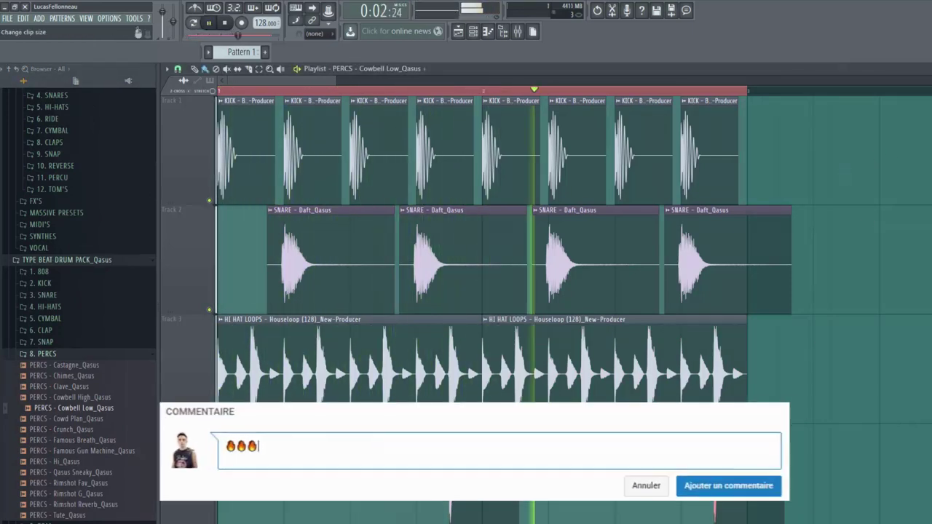
Set the tempo to 176 BPM for the drum and bass beat and restretch all channels.
drag(930, 93, 930, 102)
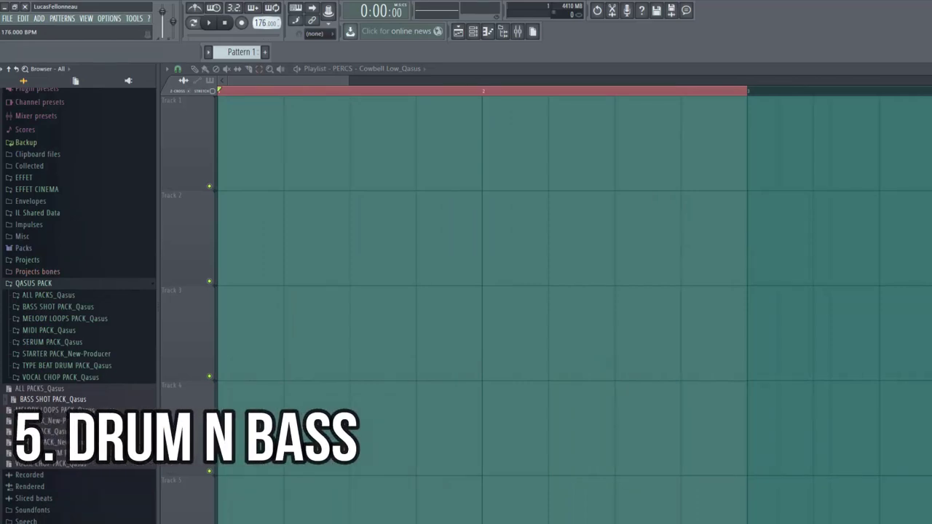
click(498, 309)
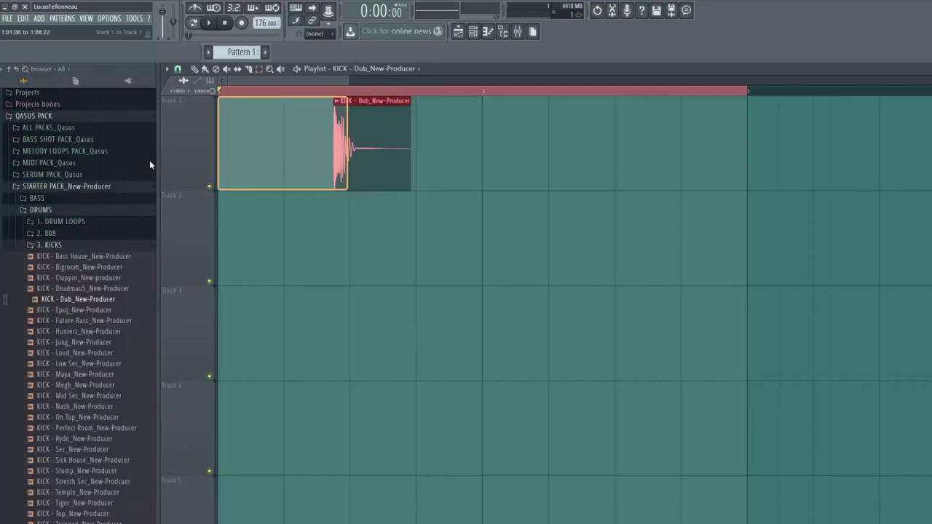
Place KICK - Dub_New-Producer on Track 1 at the start of bars 1 and 2 and halfway through beat 3 of each bar.
drag(149, 160, 245, 136)
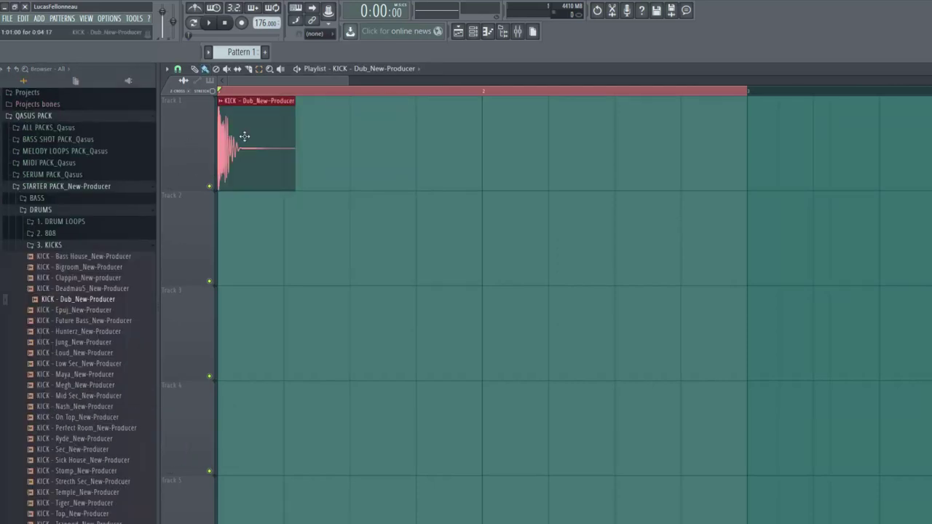
click(387, 153)
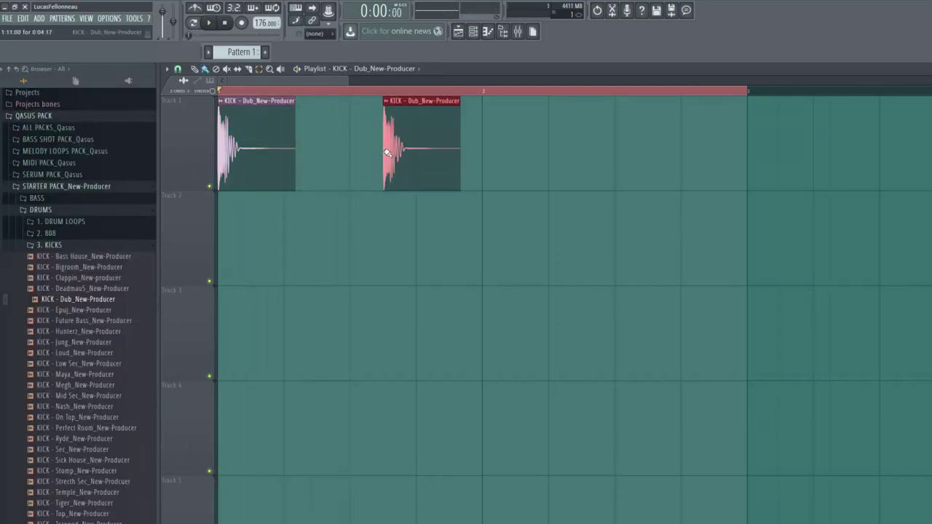
mouse_move(400, 170)
mouse_down()
mouse_move(354, 175)
mouse_move(431, 162)
mouse_move(411, 163)
mouse_up()
click(487, 149)
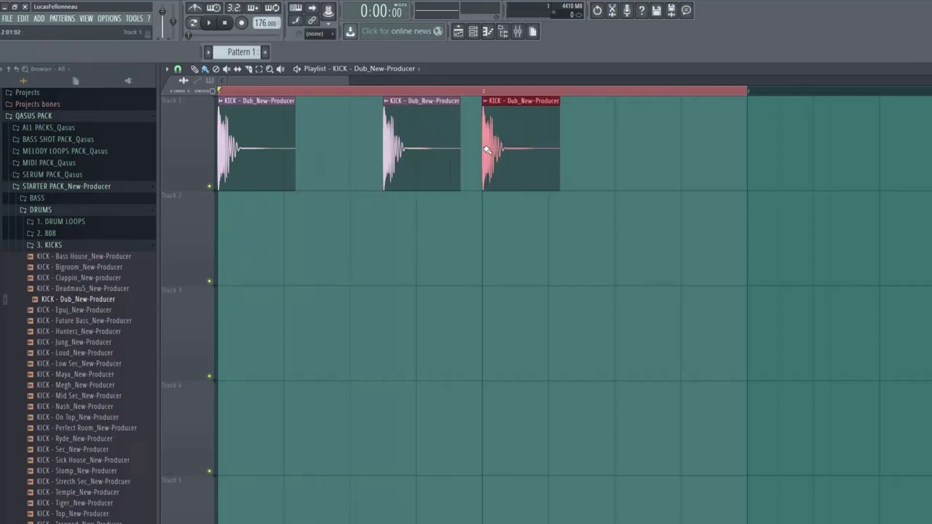
click(650, 154)
Place SNARE - DnB_New-Producer on Track 2 at beats 2 and 4 of bars 1 and 2, play it, and align the third hit.
drag(79, 266, 295, 240)
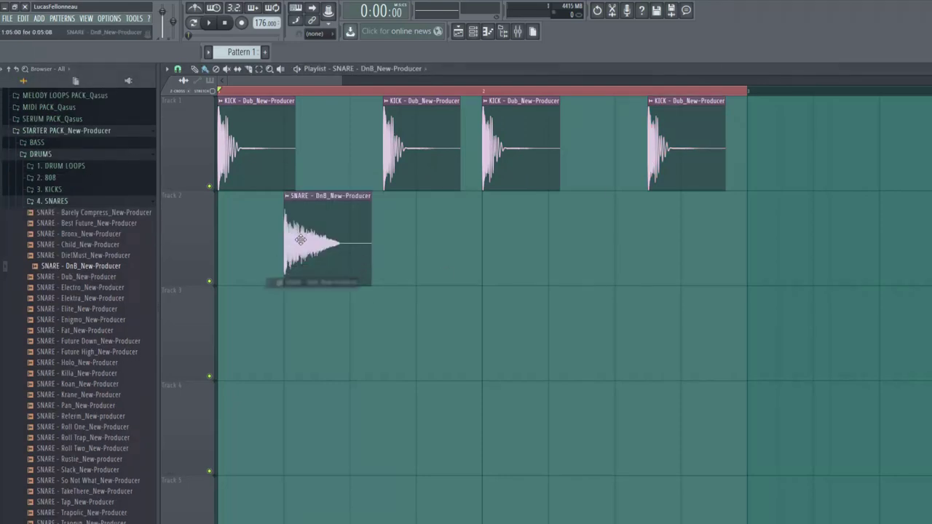
click(416, 234)
click(564, 220)
click(685, 219)
key(space)
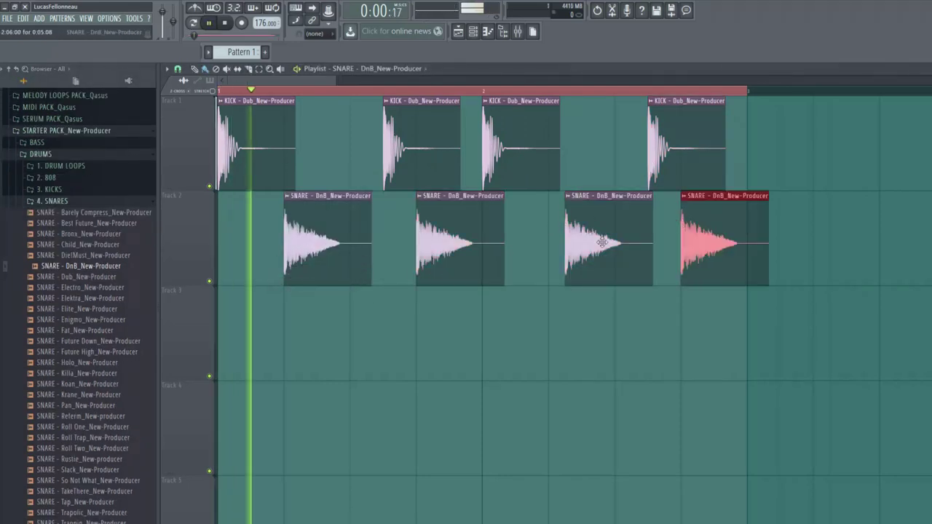
drag(594, 237, 576, 240)
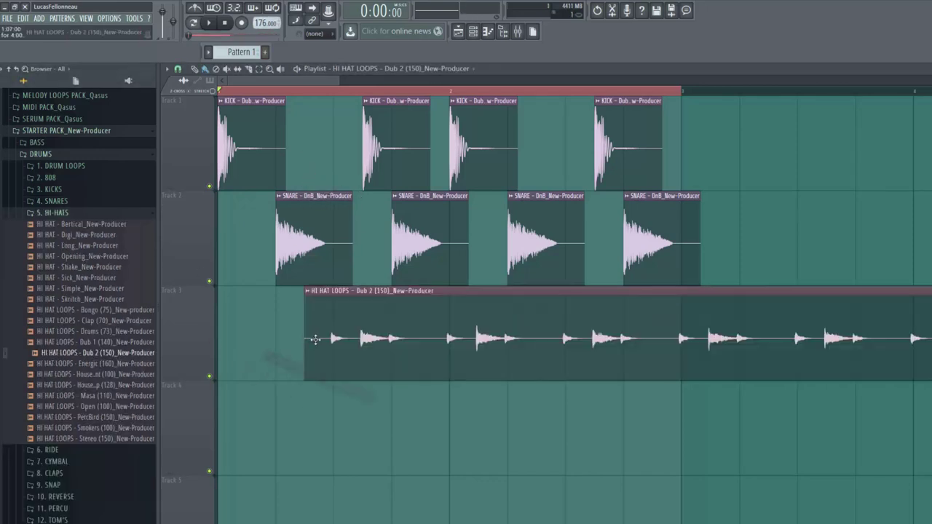
Move the HI HAT LOOPS - Dub 2 (150) clip on Track 3 to the start of bar 1, cut it to two bars, and play the beat.
drag(312, 337, 223, 338)
drag(684, 298, 684, 397)
key(b)
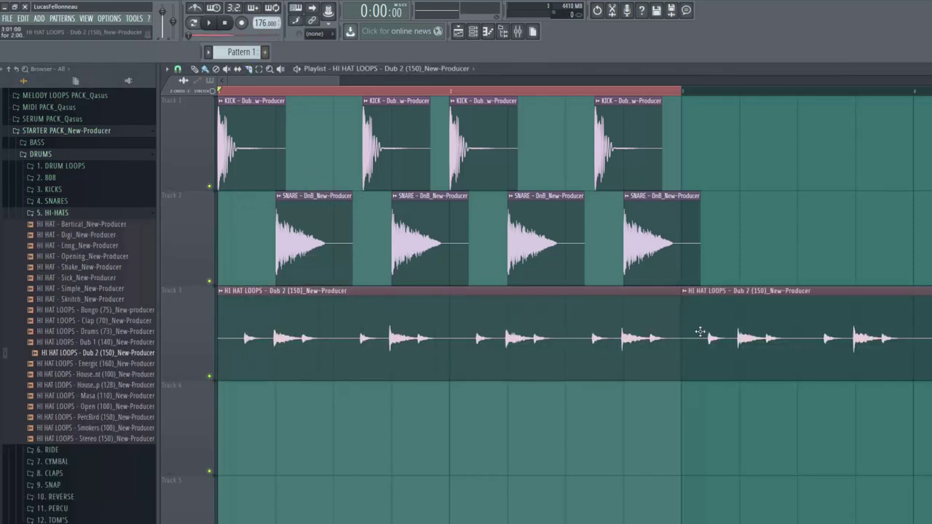
right_click(698, 333)
key(space)
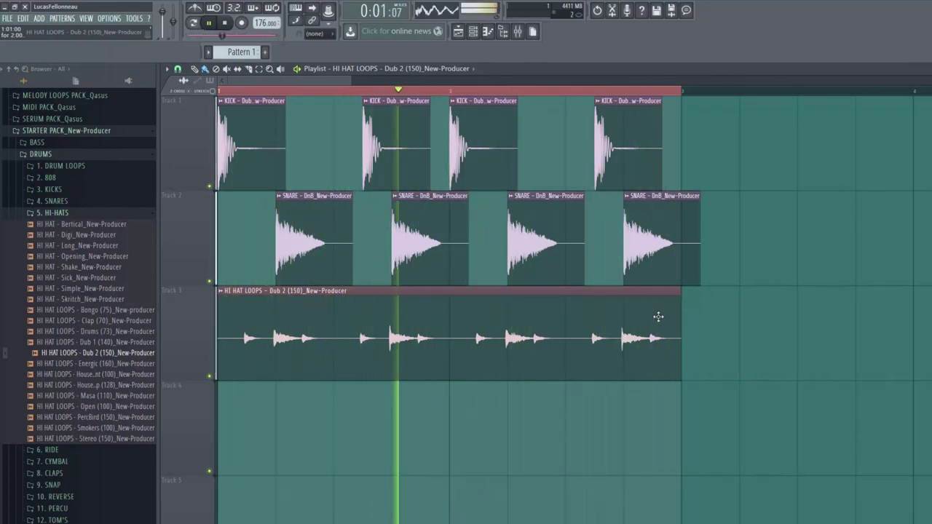
key(space)
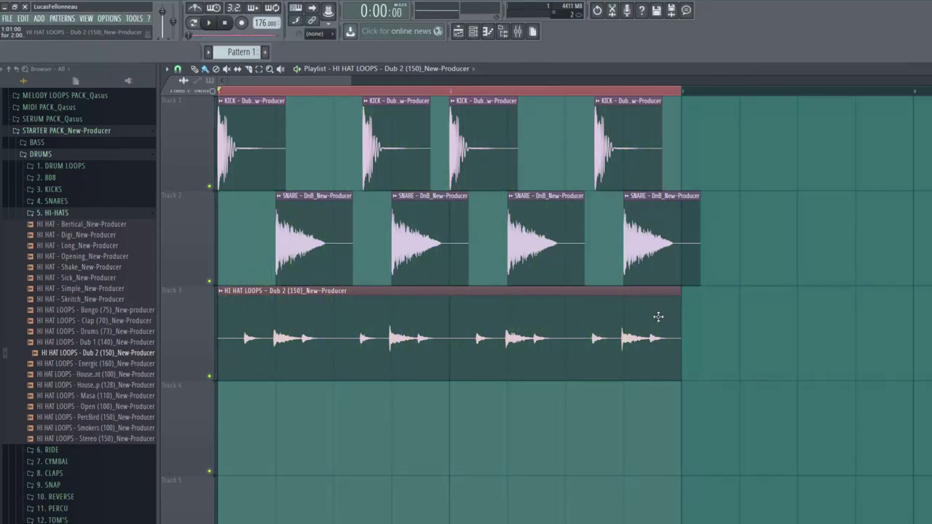